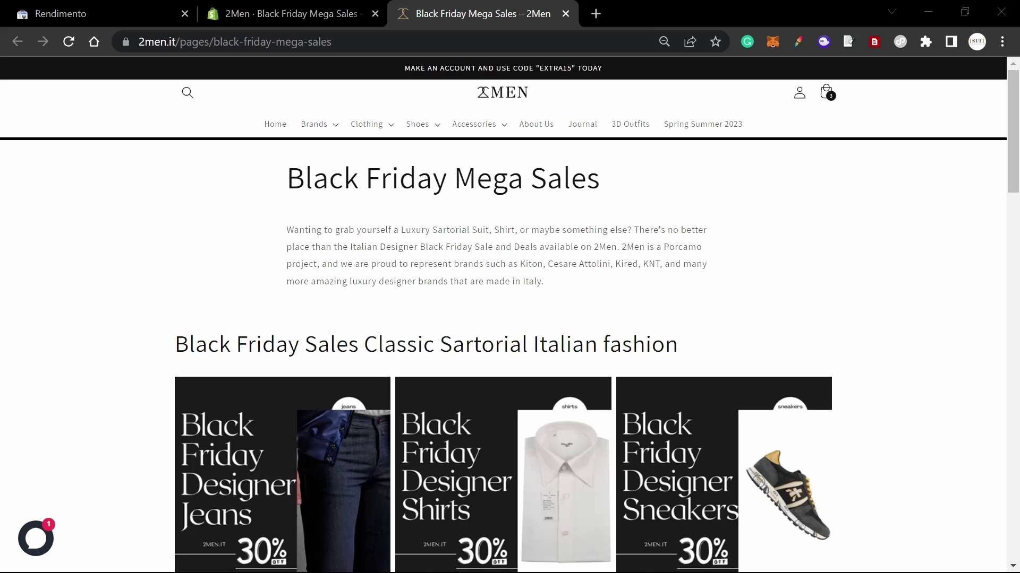
# - Open the jeans, shirt, sneakers, sweatsuit, jacket and overcoat deal collections in new tabs
pyautogui.scroll(-3, 402, 240)
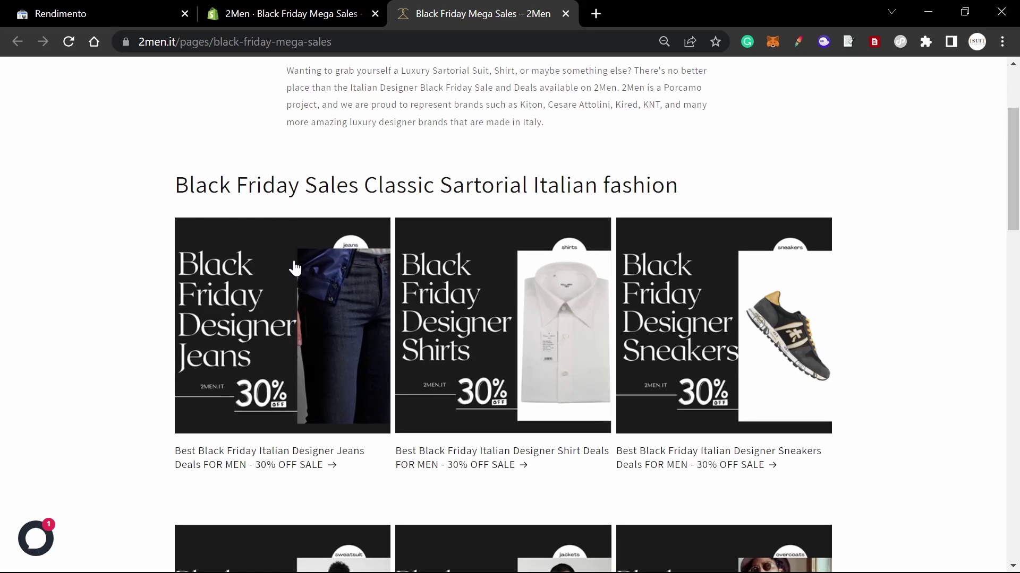
pyautogui.middleClick(239, 243)
pyautogui.middleClick(404, 323)
pyautogui.middleClick(673, 329)
pyautogui.scroll(-6, 673, 329)
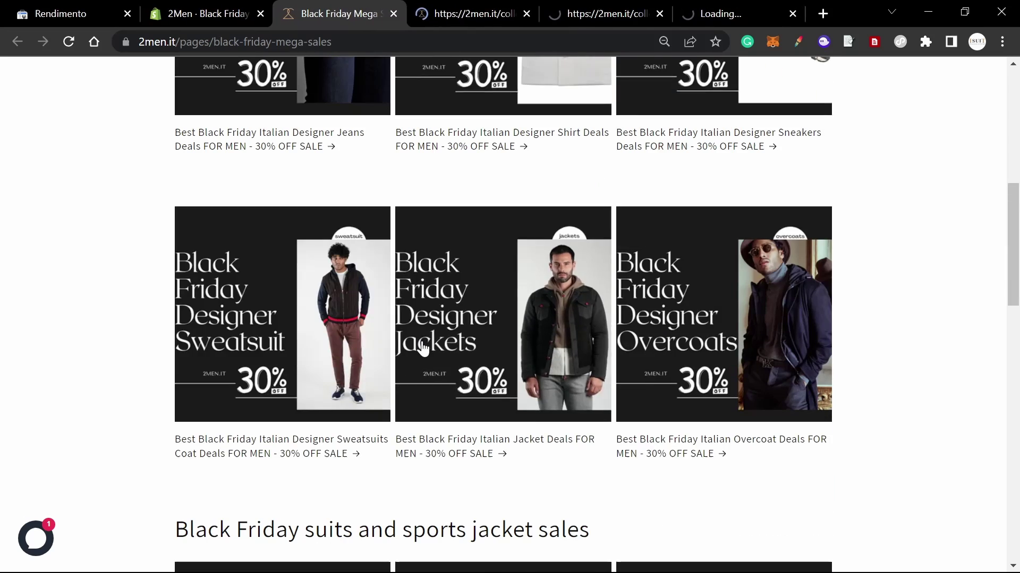
pyautogui.middleClick(276, 319)
pyautogui.middleClick(478, 319)
pyautogui.middleClick(696, 325)
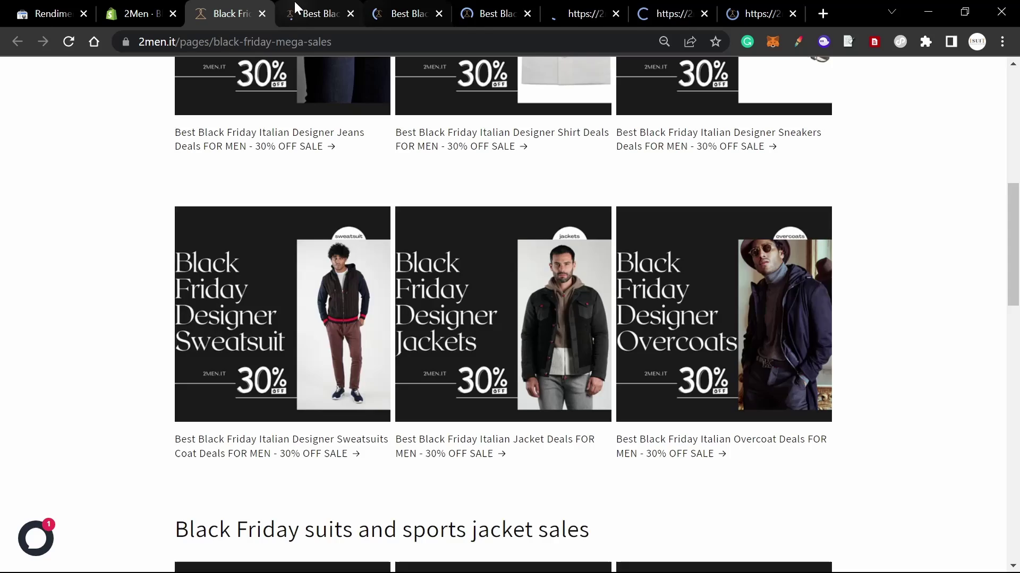
# - Inspect the jeans deals collection page and select its heading
pyautogui.click(321, 14)
pyautogui.scroll(-4, 357, 209)
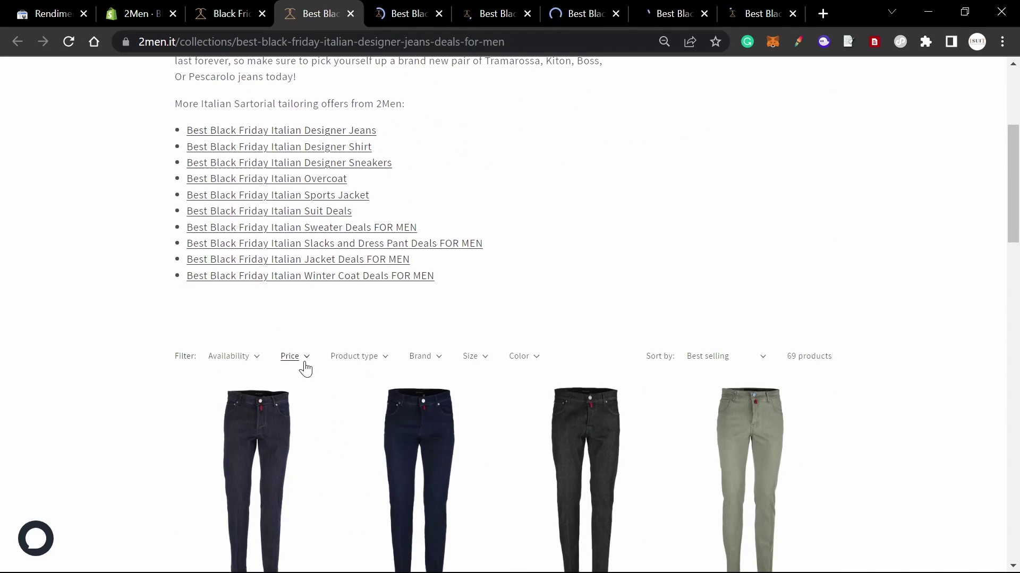
pyautogui.scroll(5, 305, 364)
pyautogui.moveTo(174, 170); pyautogui.dragTo(371, 214)
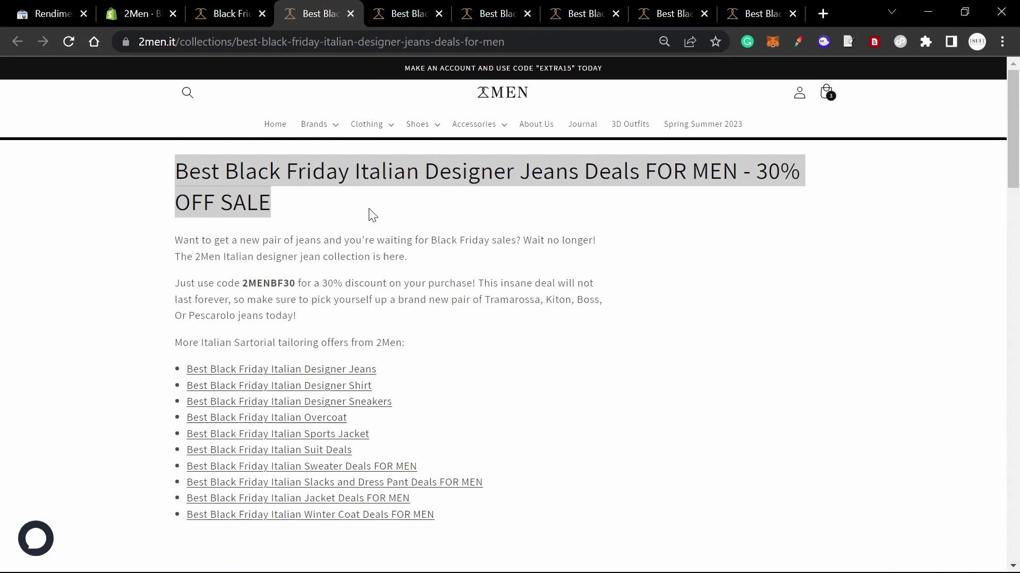
# - Close all six deal collection tabs
pyautogui.click(375, 198)
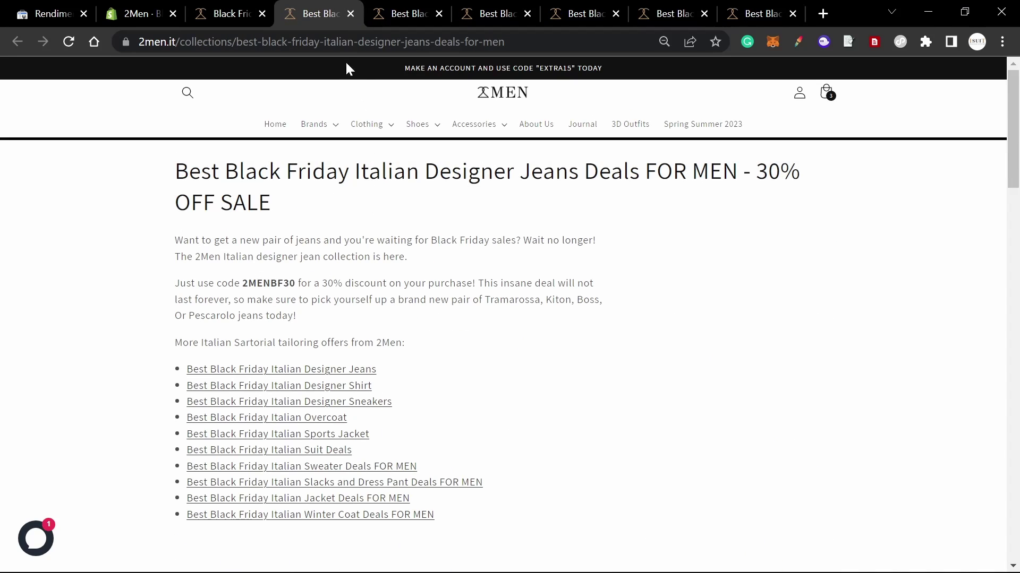
pyautogui.click(350, 14)
pyautogui.click(350, 14)
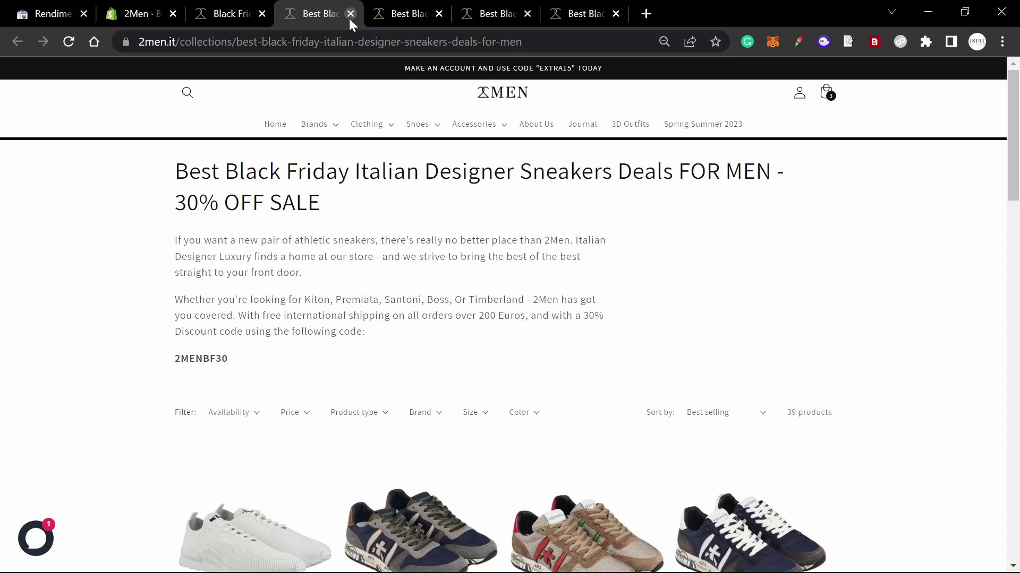
pyautogui.click(350, 13)
pyautogui.click(350, 14)
pyautogui.click(350, 13)
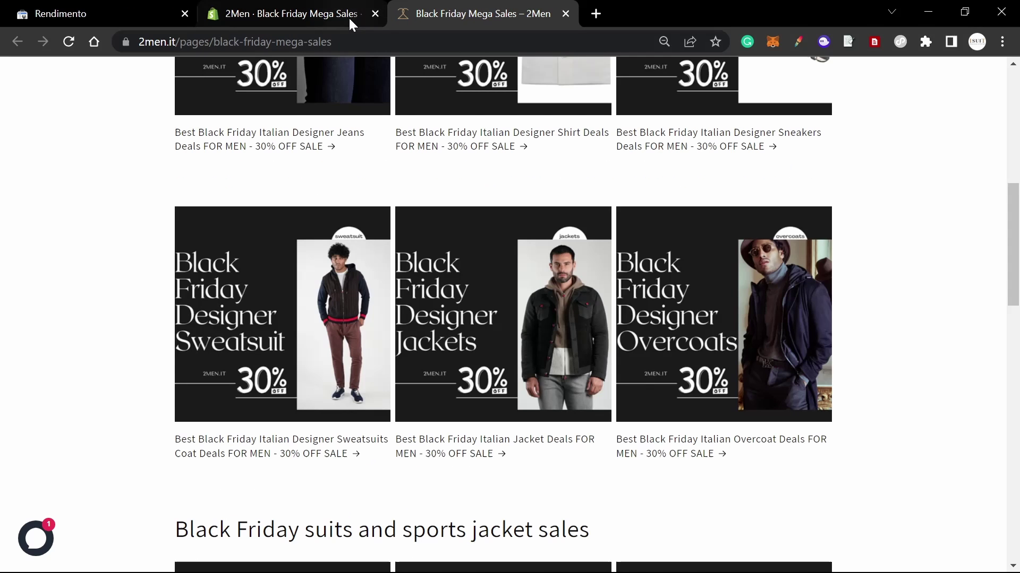
# - Review the Black Friday page again and return to its Shopify editor
pyautogui.scroll(6, 400, 325)
pyautogui.scroll(3, 400, 325)
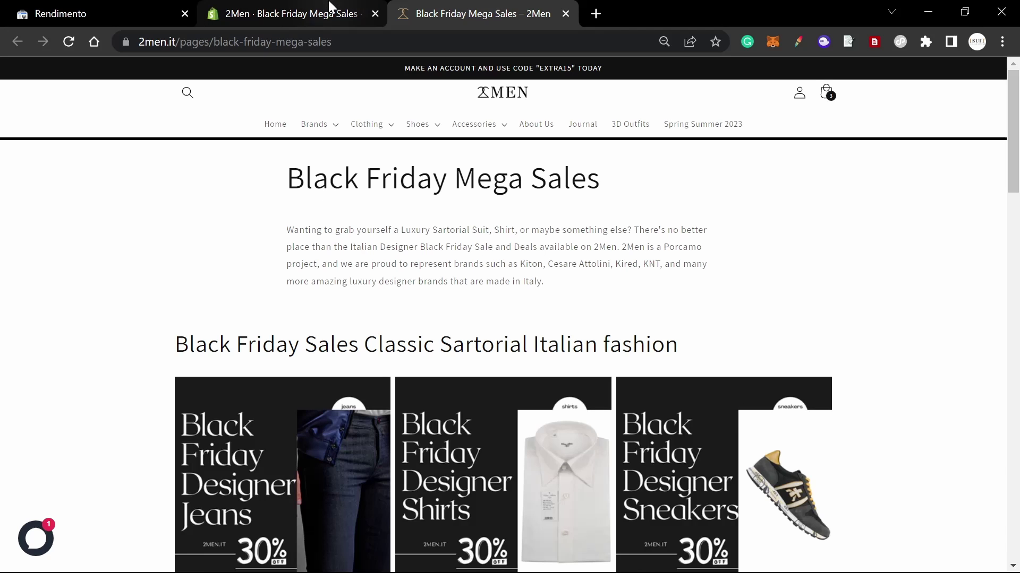
pyautogui.scroll(-20, 356, 251)
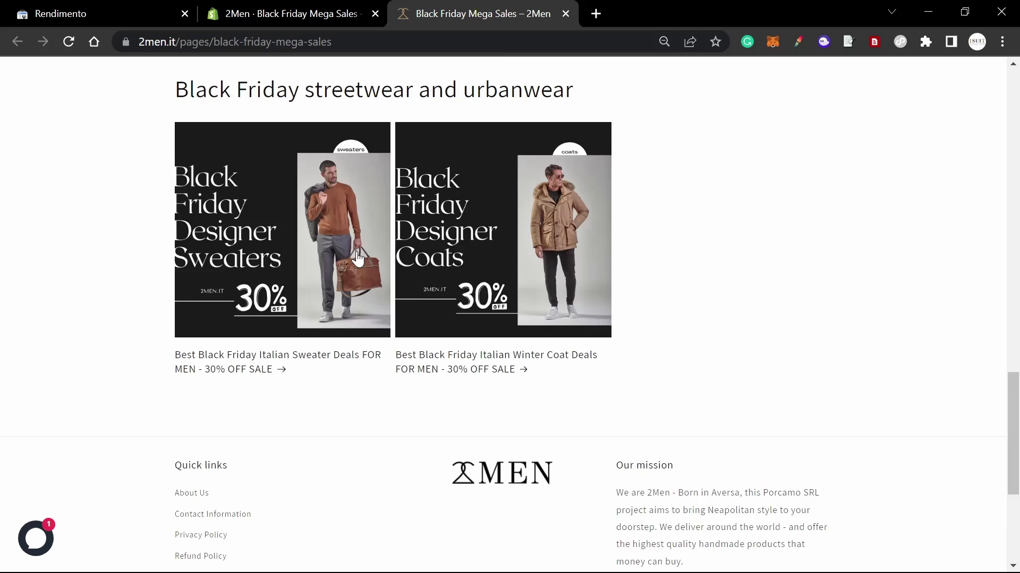
pyautogui.scroll(20, 356, 251)
pyautogui.click(313, 7)
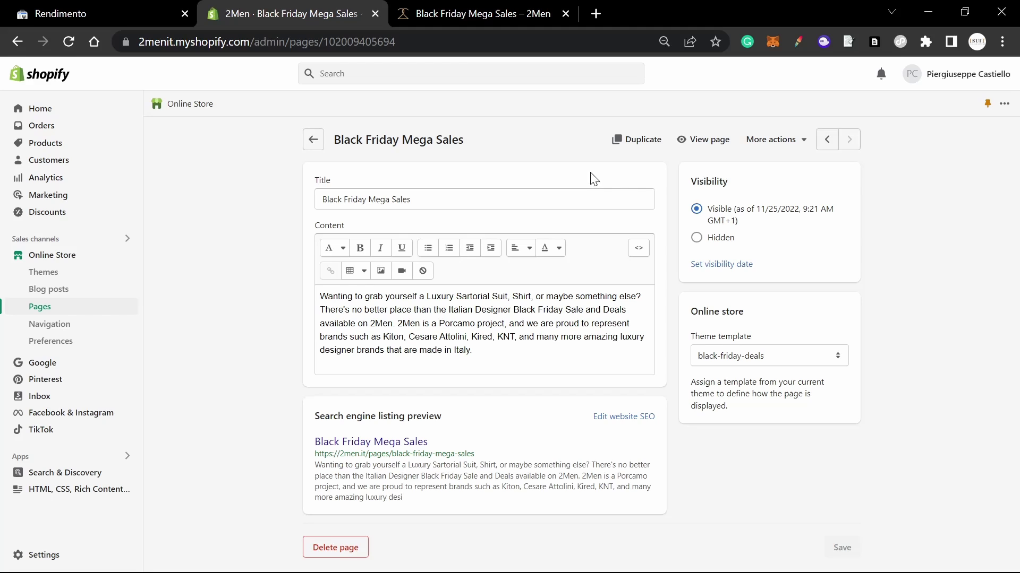
# - Preview the Black Friday Mega Sales page live, then go to the store's Products collections list
pyautogui.click(690, 140)
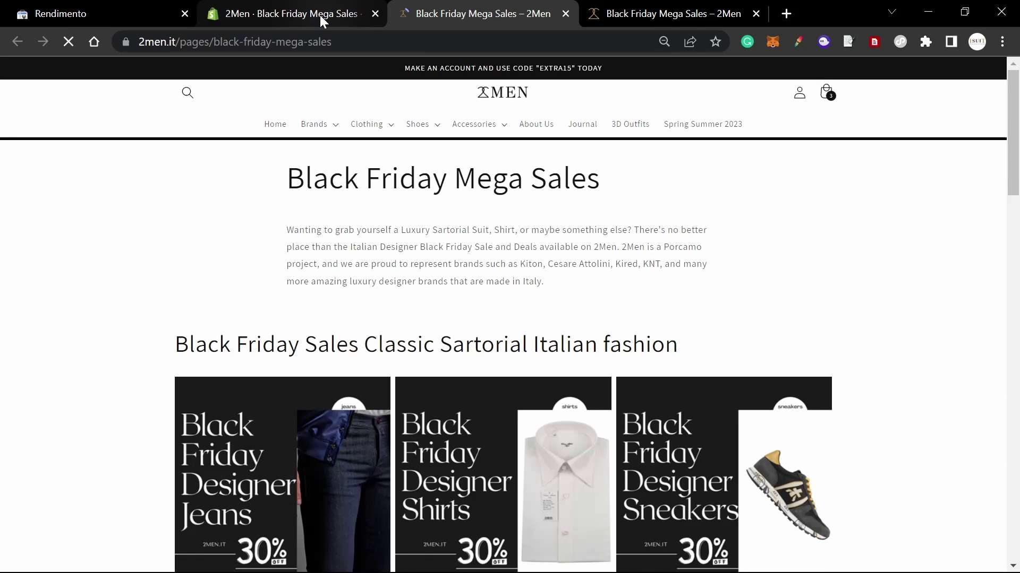
pyautogui.click(318, 21)
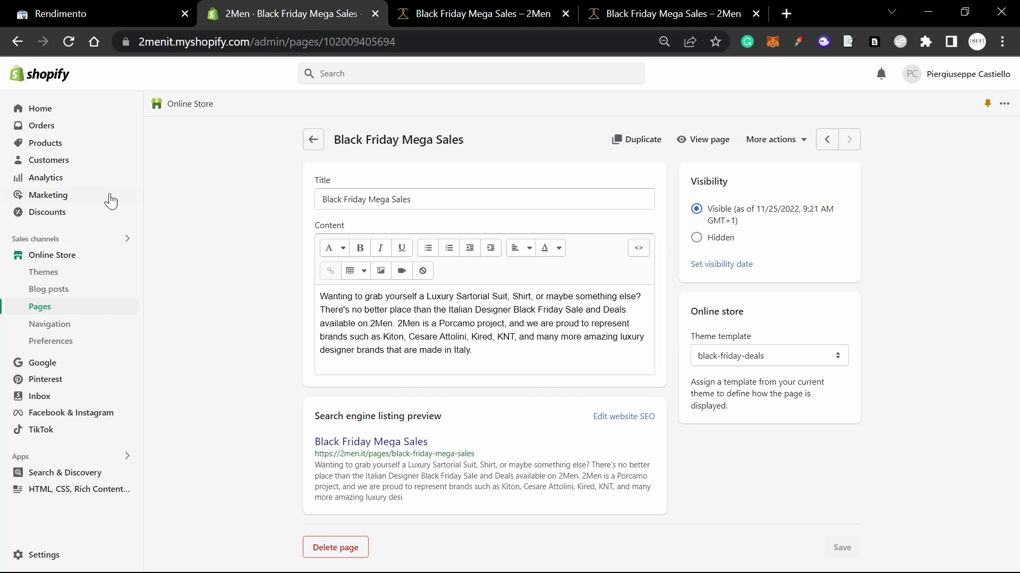
pyautogui.click(57, 147)
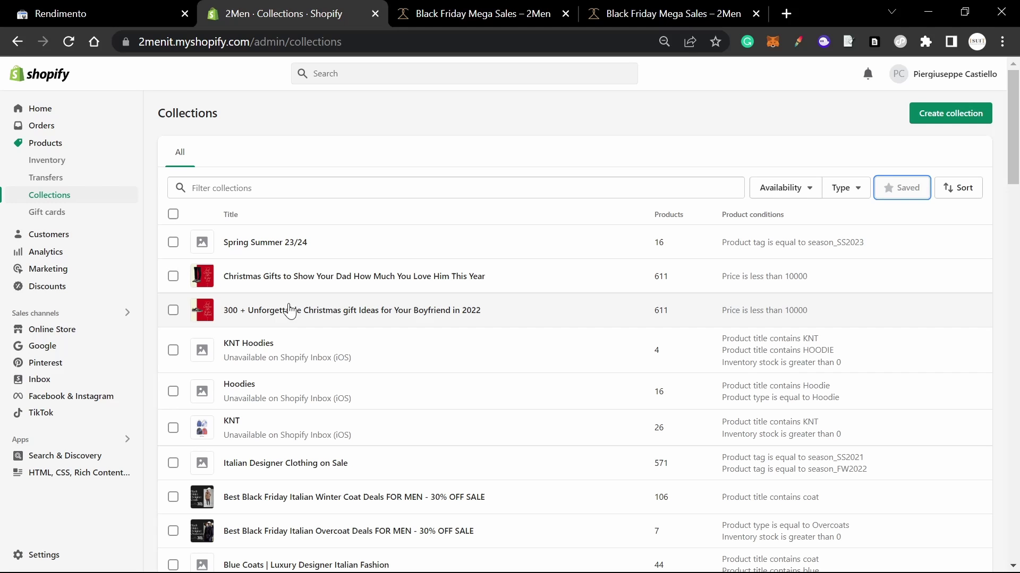
pyautogui.scroll(-2, 372, 326)
pyautogui.scroll(2, 375, 412)
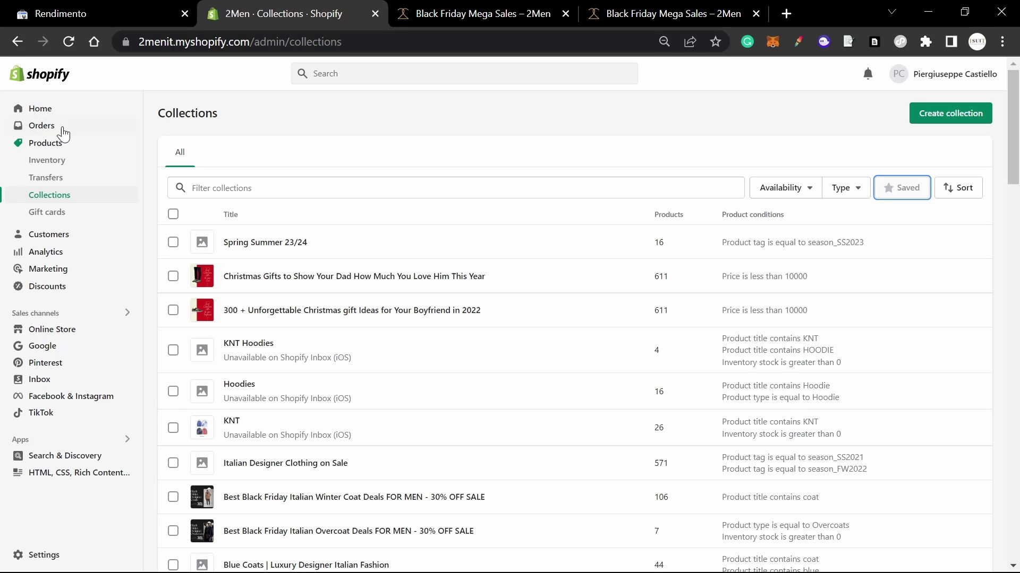
# - Start a blank Add page form and load the Themes list, with Dawn current, in a second tab
pyautogui.click(50, 334)
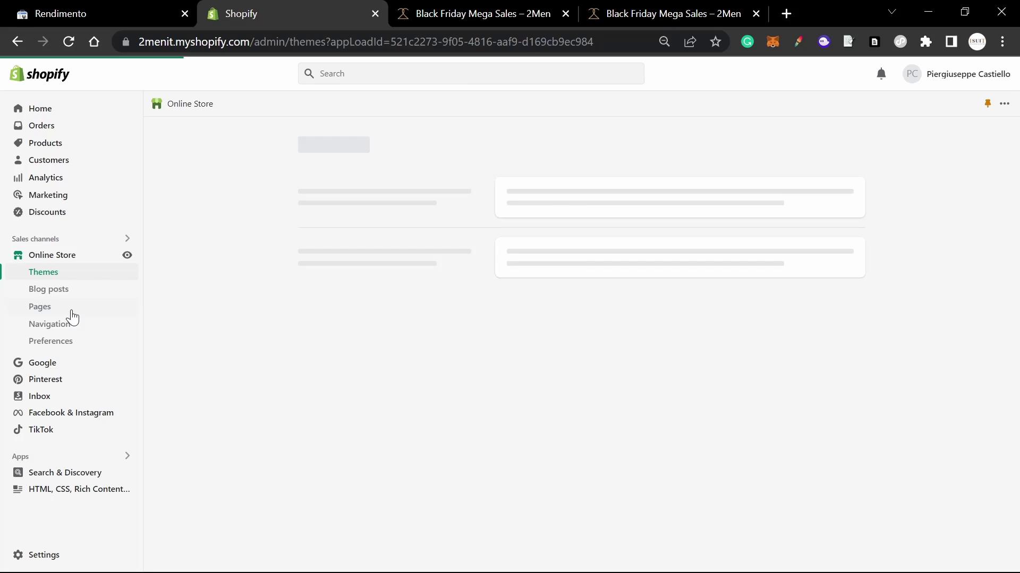
pyautogui.click(39, 307)
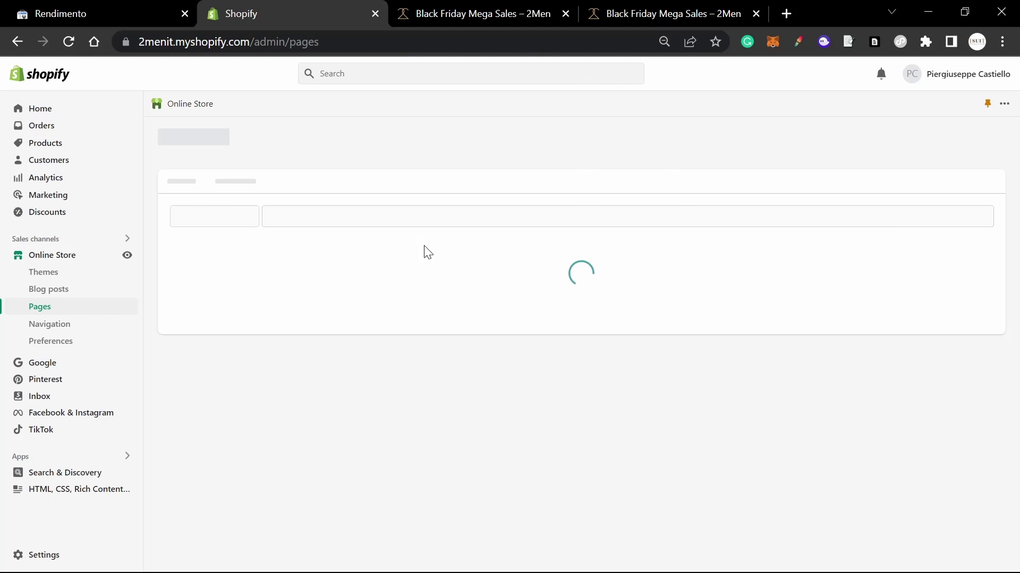
pyautogui.click(954, 142)
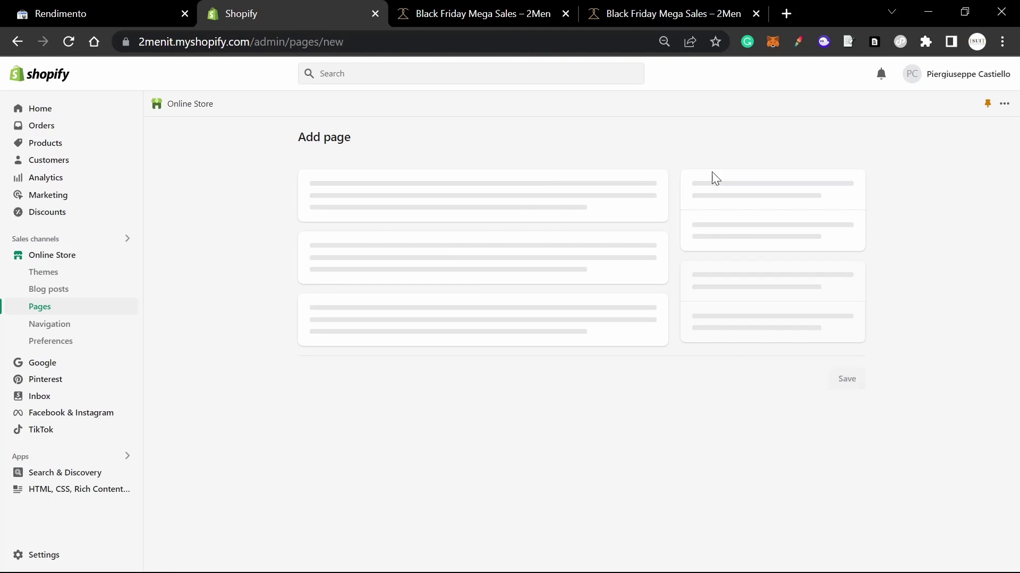
pyautogui.middleClick(60, 262)
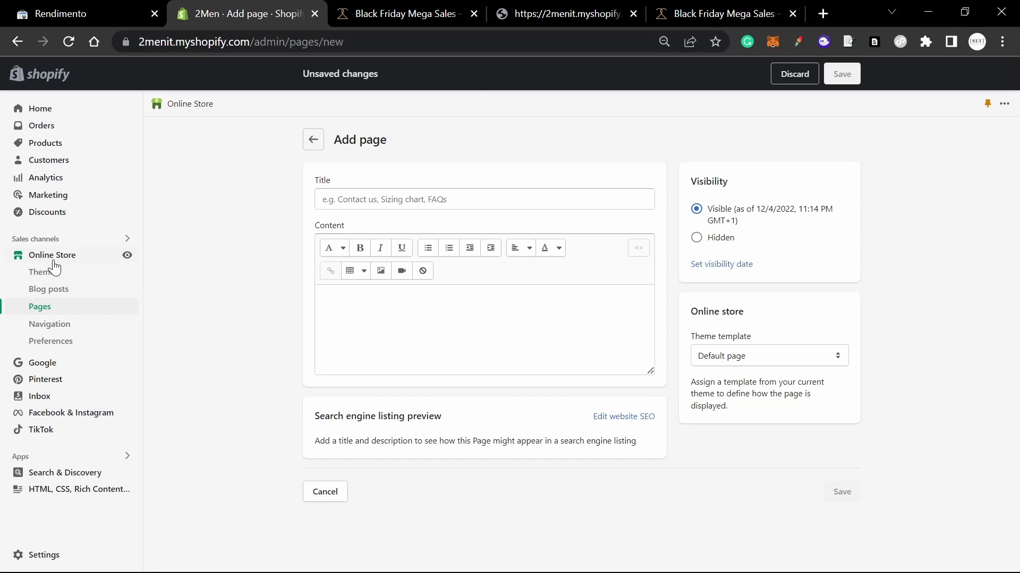
pyautogui.moveTo(613, 12); pyautogui.dragTo(446, 16)
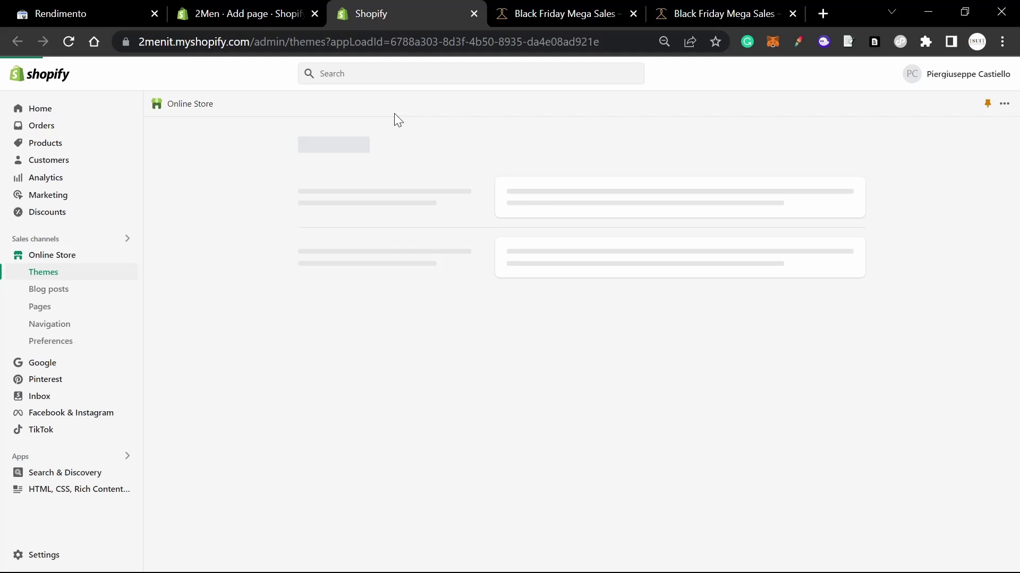
pyautogui.click(281, 15)
pyautogui.click(366, 12)
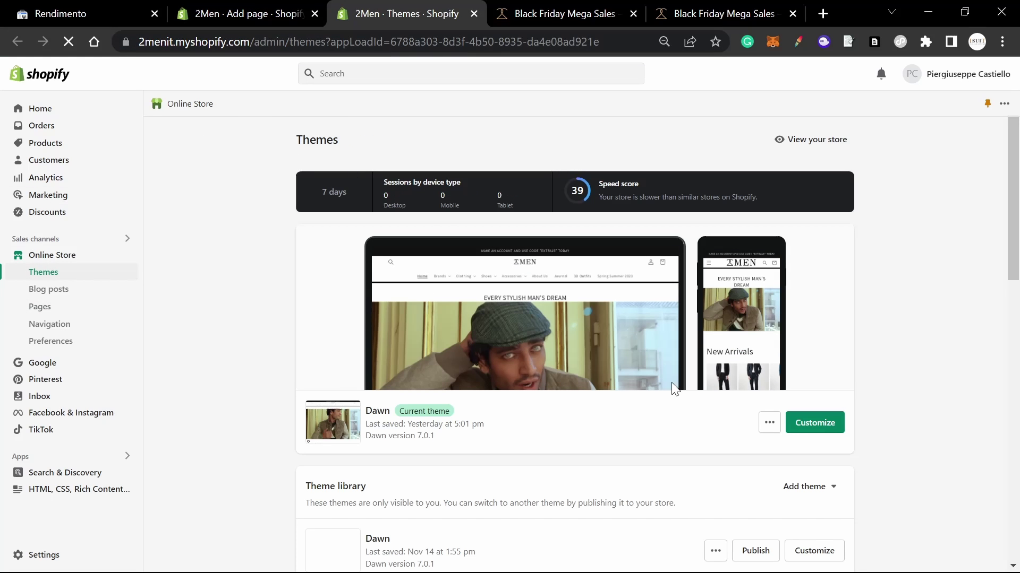
# - Open the Dawn theme editor and start creating a new page template
pyautogui.click(797, 428)
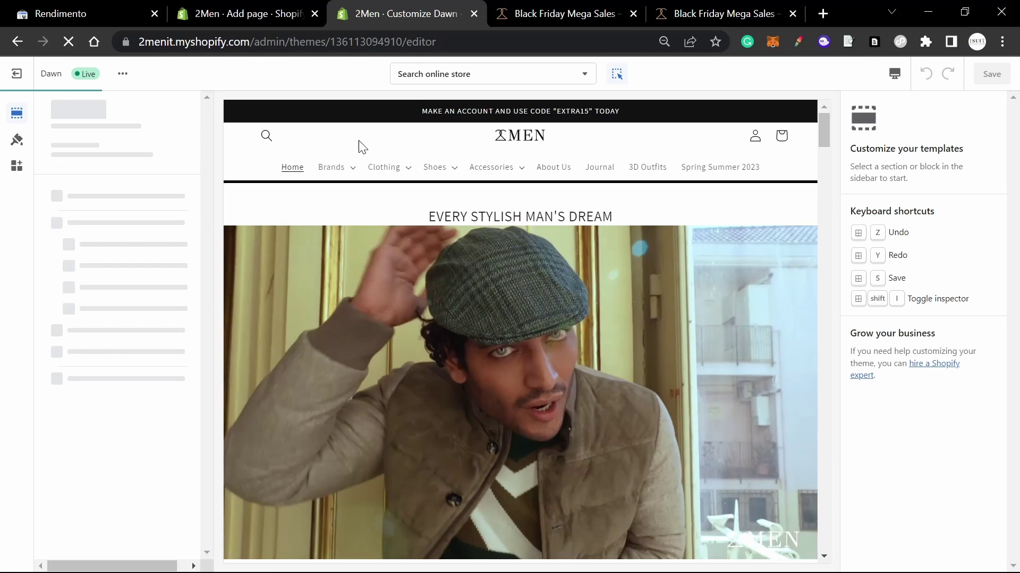
pyautogui.click(463, 76)
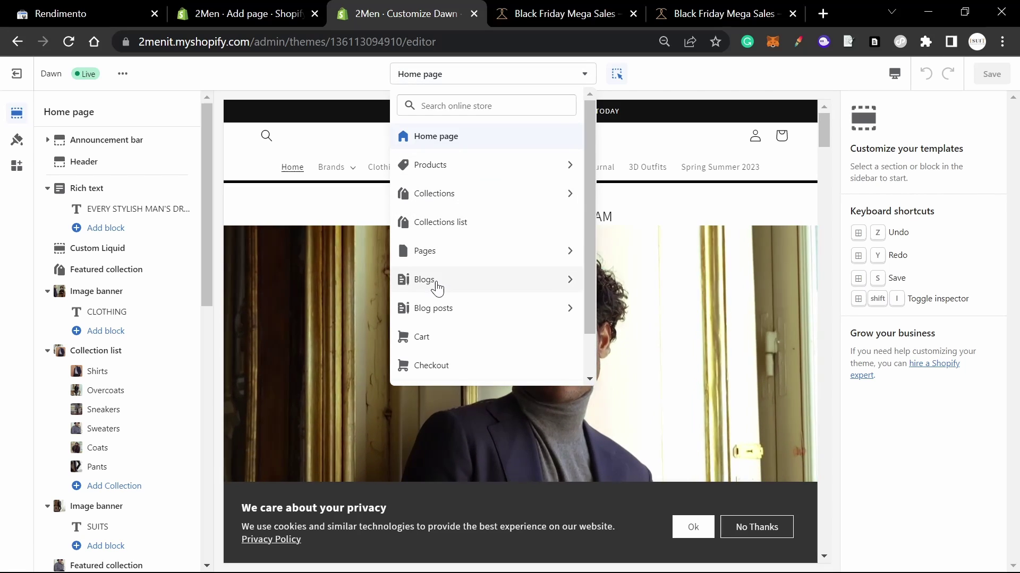
pyautogui.click(432, 252)
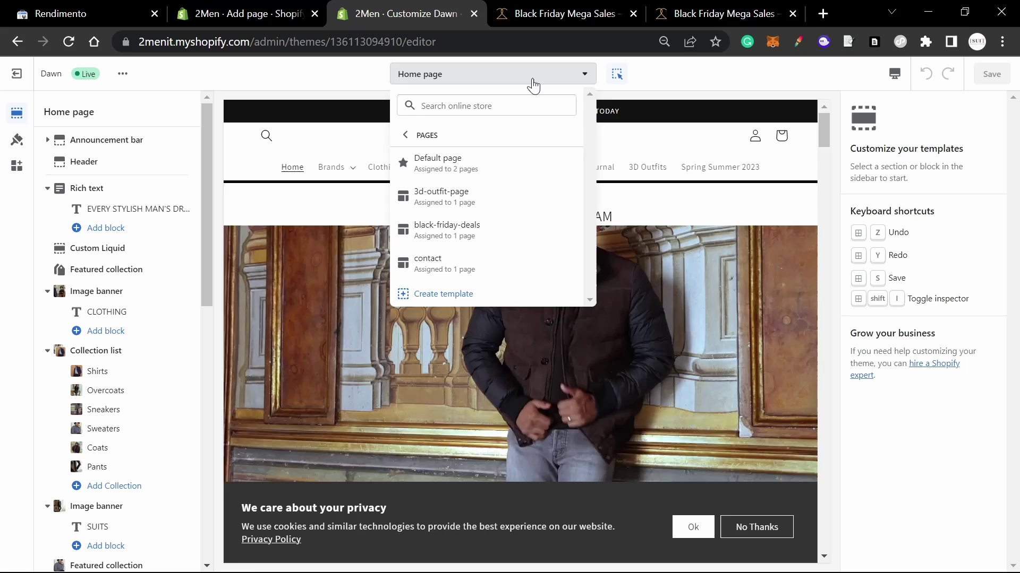
pyautogui.click(436, 85)
pyautogui.click(437, 77)
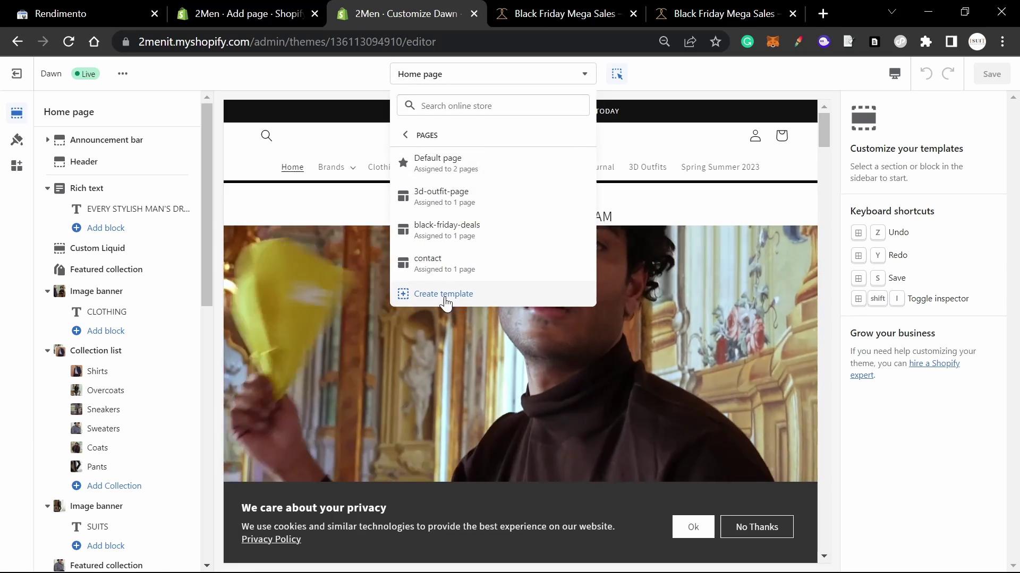
pyautogui.click(486, 298)
# - Name the template Christmas Gift Guides and base it on black-friday-deals
pyautogui.click(477, 310)
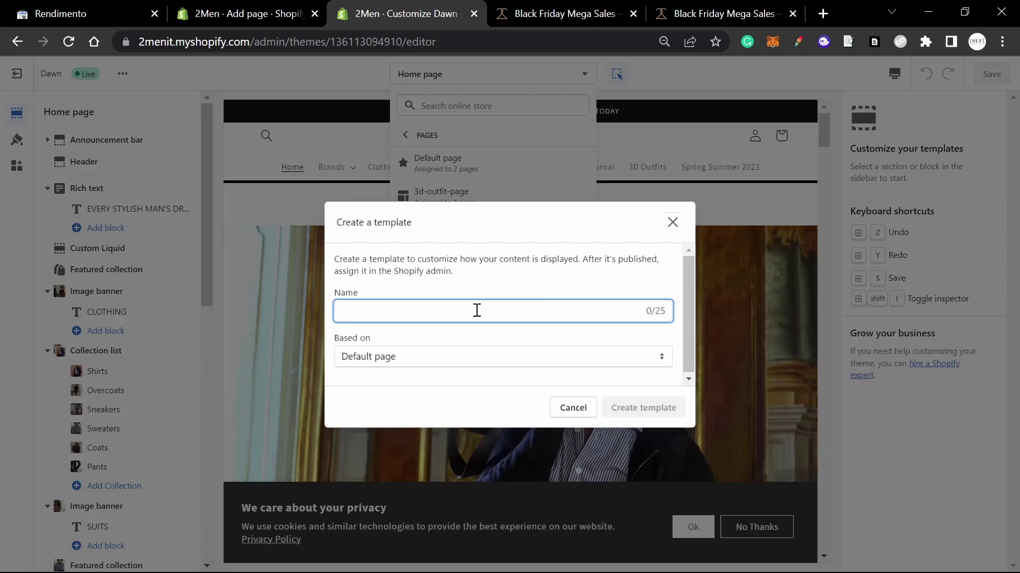
pyautogui.write('Christmas')
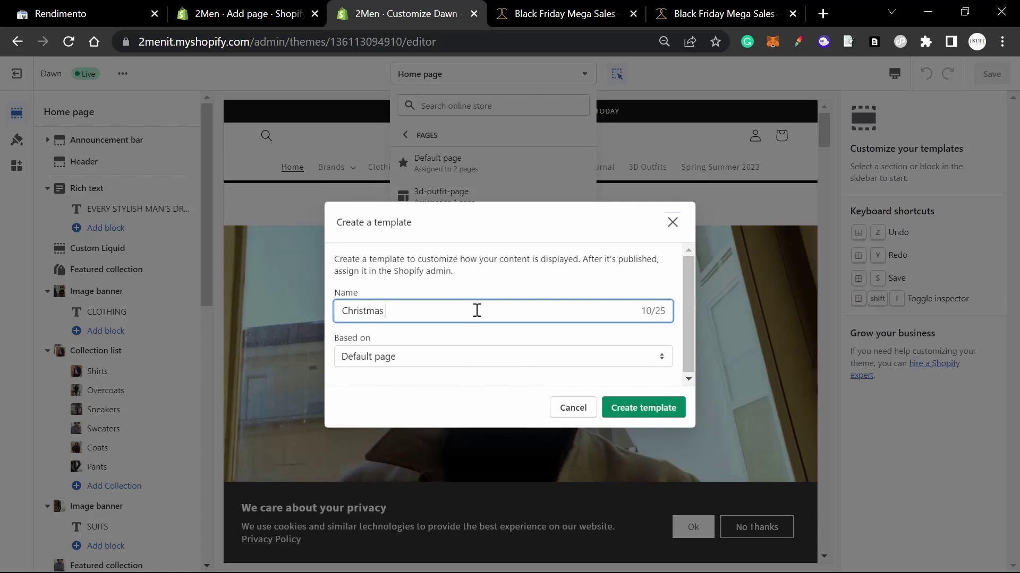
pyautogui.write(' Page')
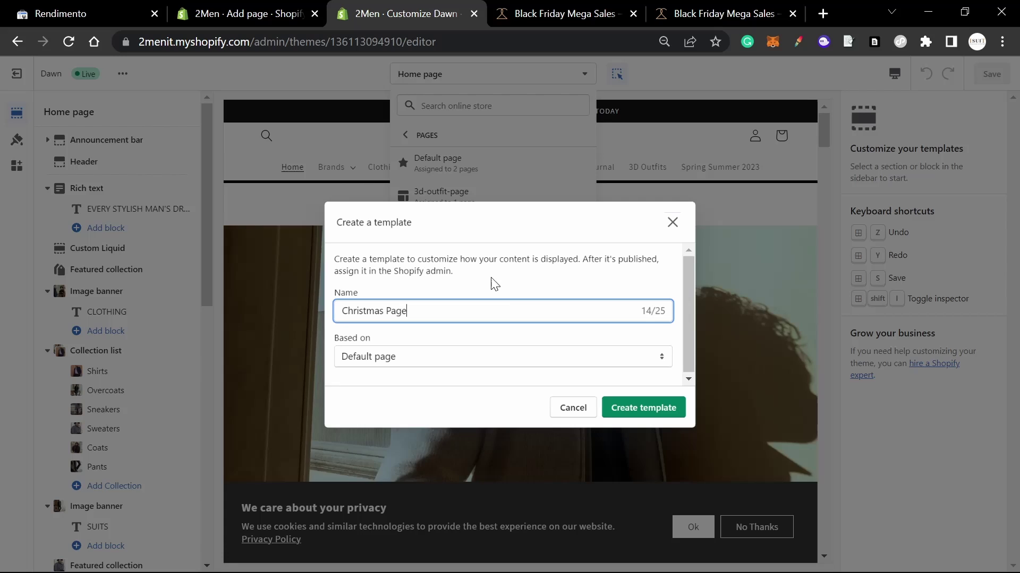
pyautogui.doubleClick(457, 313)
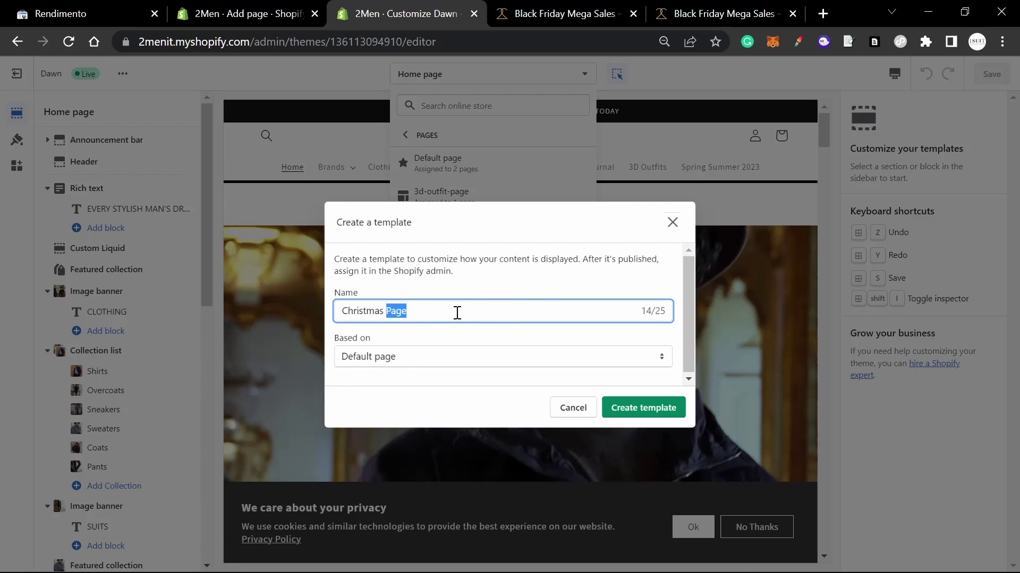
pyautogui.write('Gift Guides')
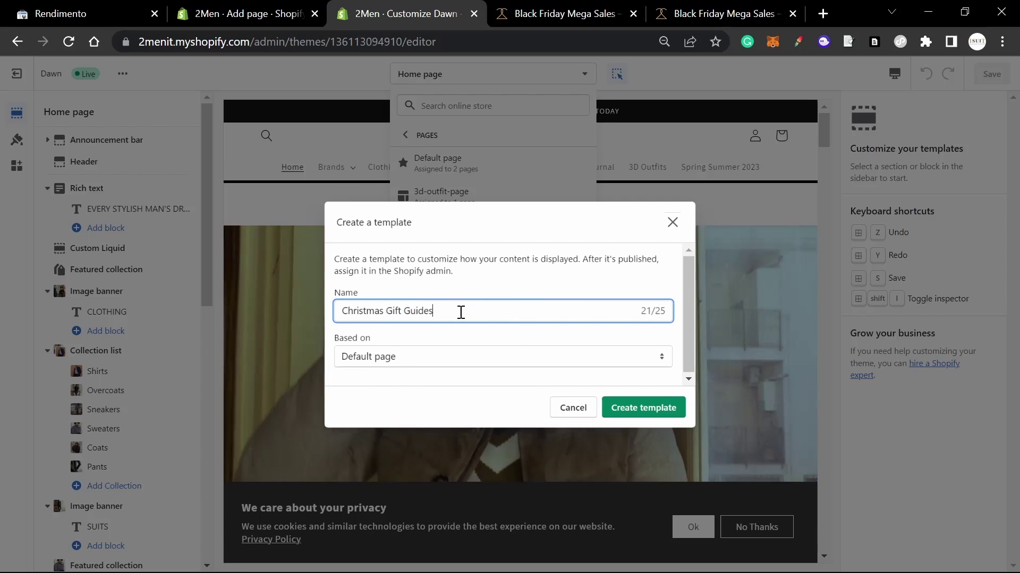
pyautogui.press('Tab')
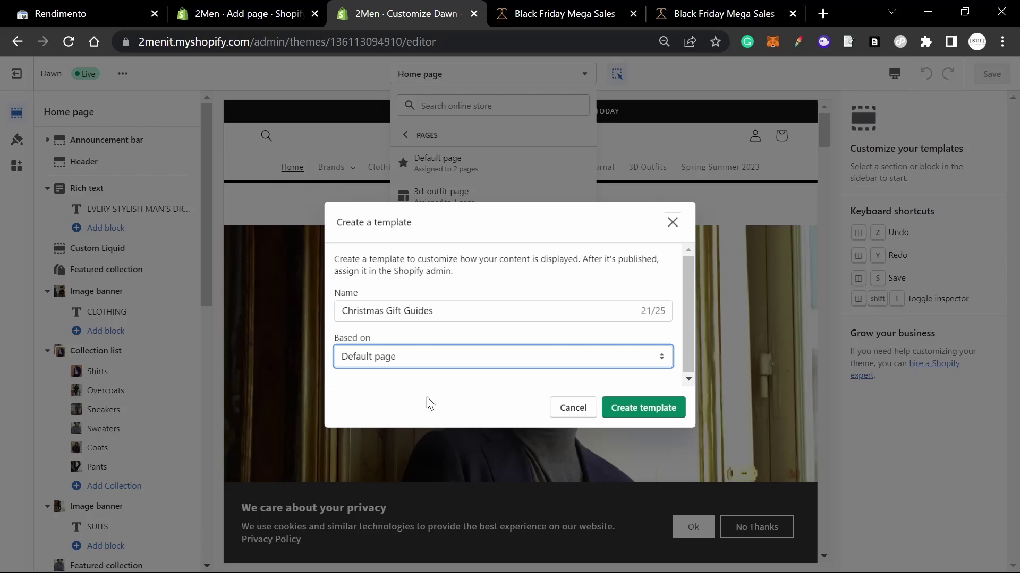
pyautogui.press('Down')
pyautogui.press('Down')
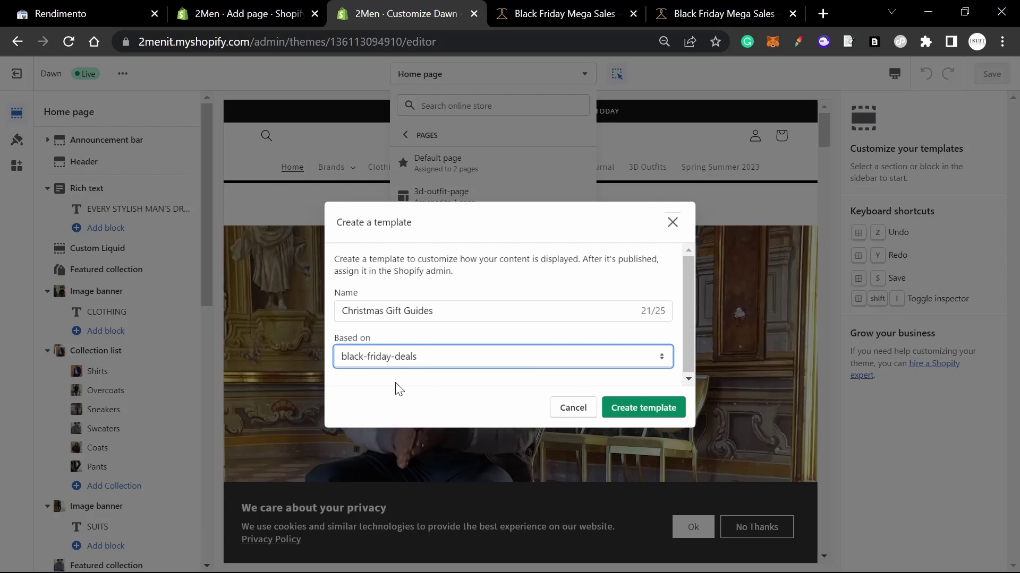
# - Create Christmas Gift Guides, then a Christmas Gift Guides 2 template based on Default page
pyautogui.click(616, 408)
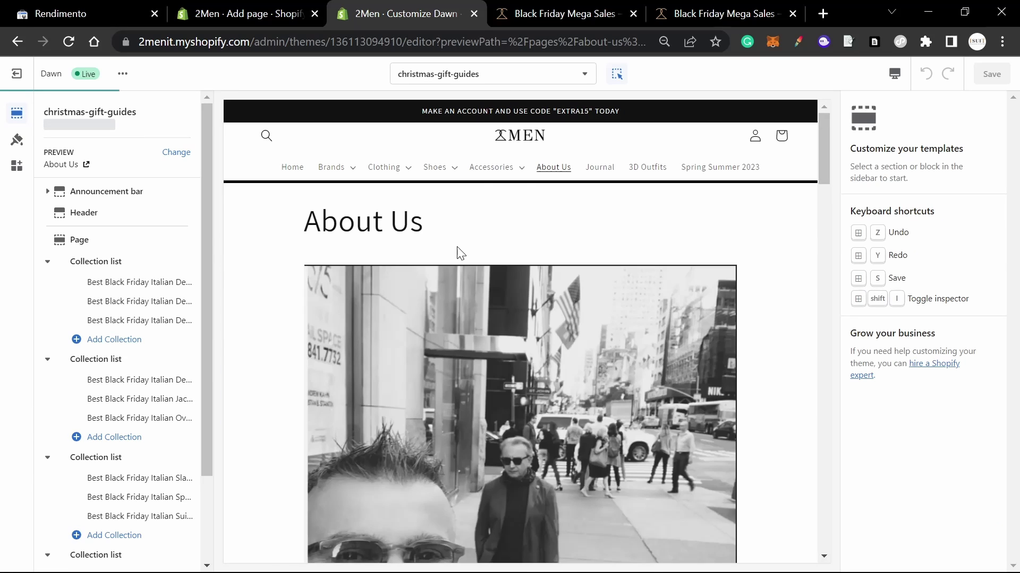
pyautogui.click(503, 80)
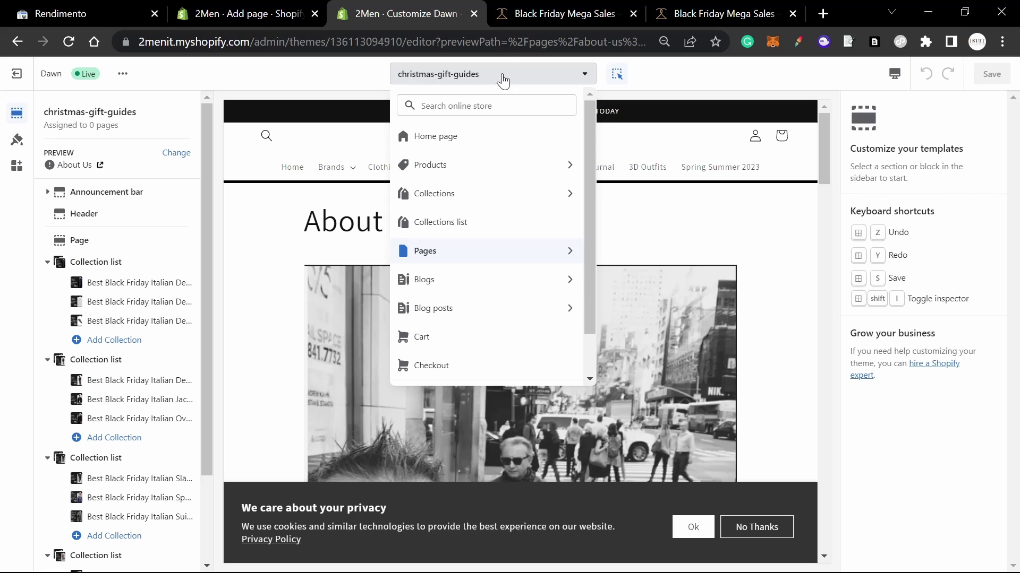
pyautogui.click(440, 251)
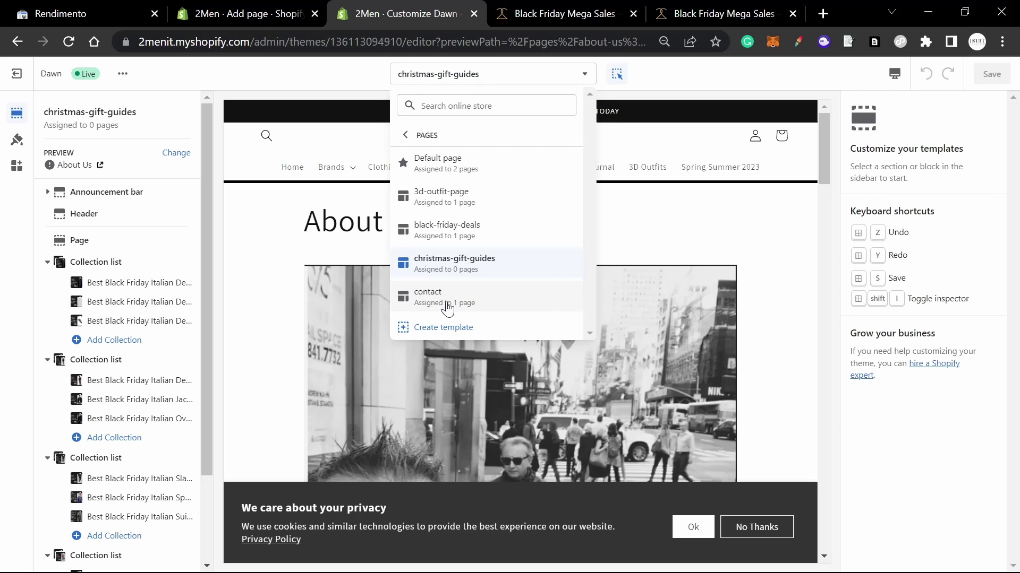
pyautogui.click(442, 328)
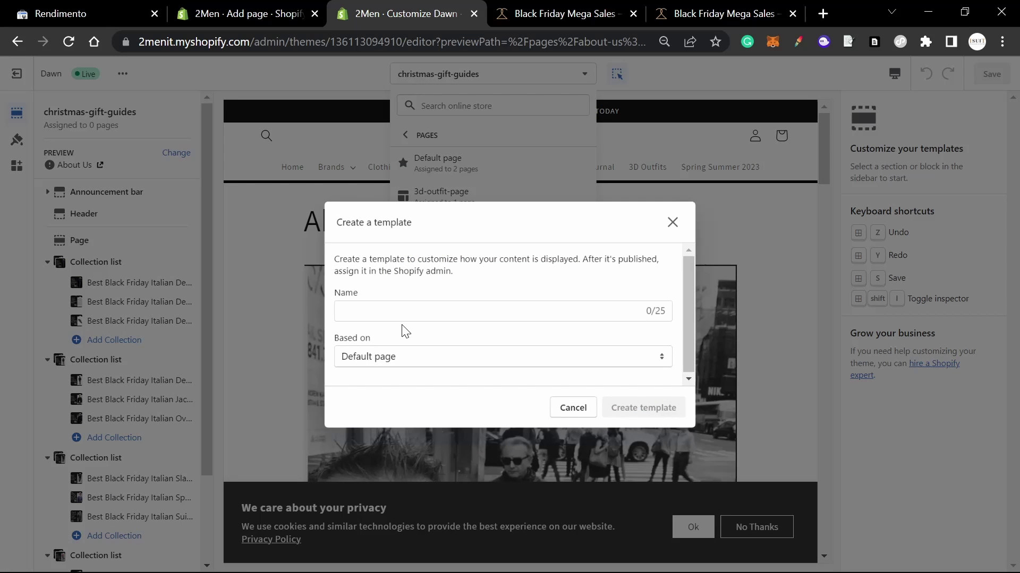
pyautogui.click(433, 306)
pyautogui.write('Christmas Gift Guides 2')
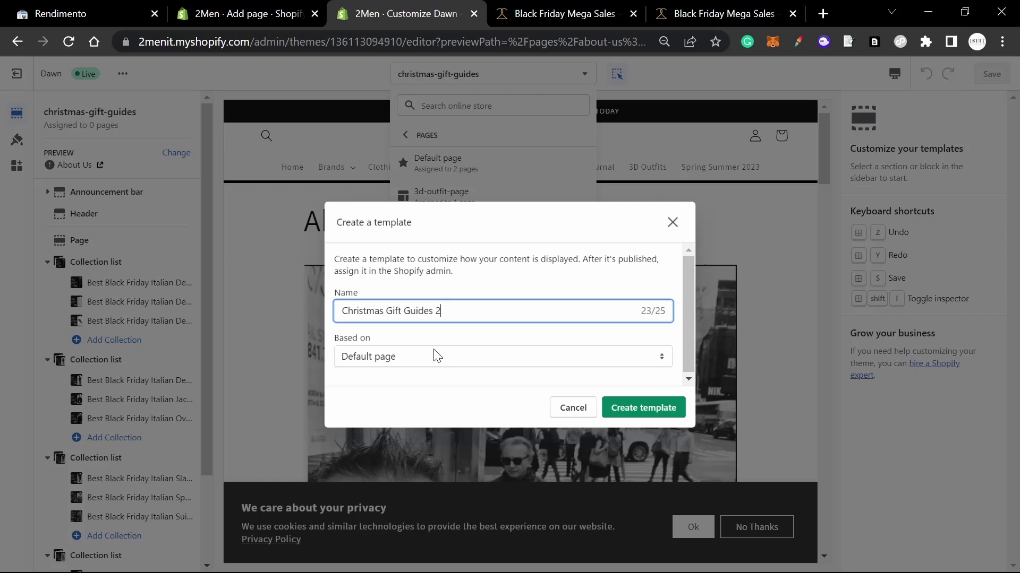
pyautogui.press('Tab')
pyautogui.click(605, 407)
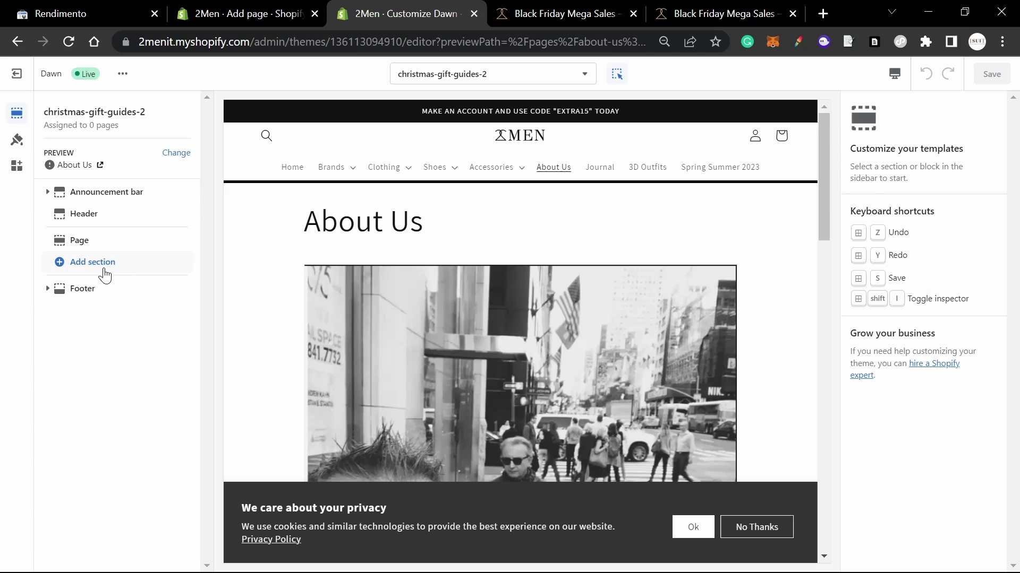
pyautogui.click(692, 529)
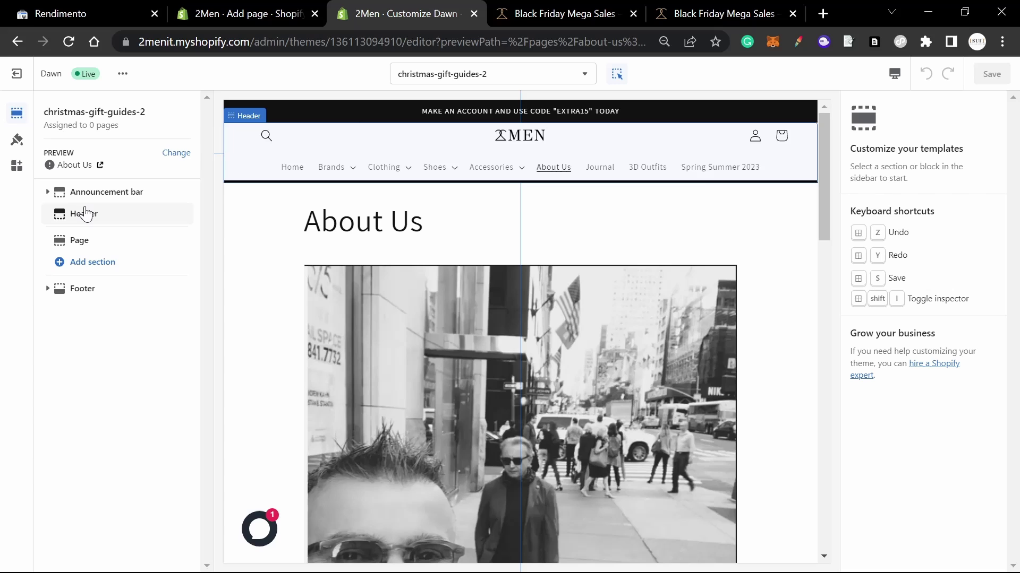
# - Add a Collection list section and remove the temporarily added Featured collection section
pyautogui.click(88, 261)
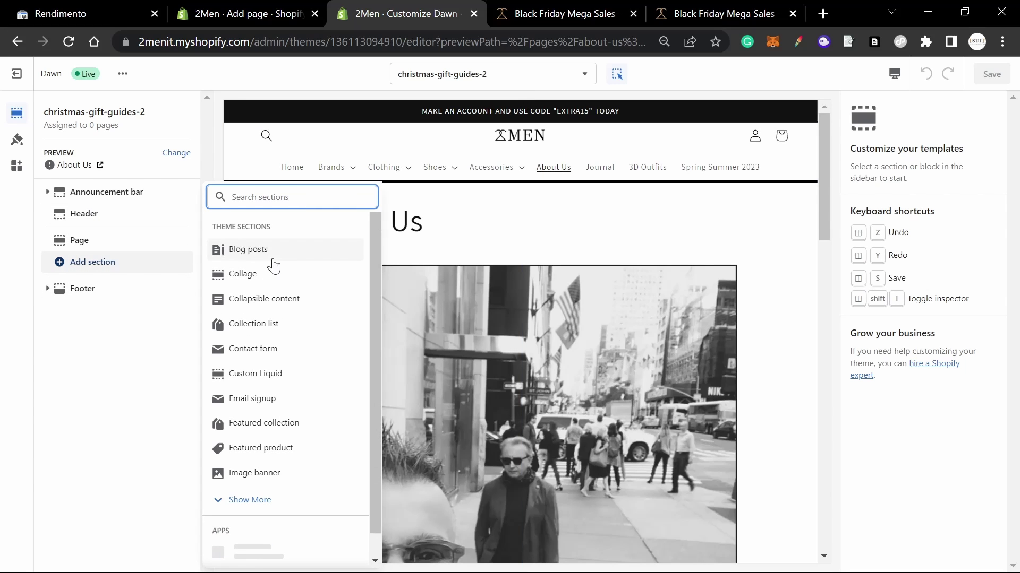
pyautogui.click(282, 423)
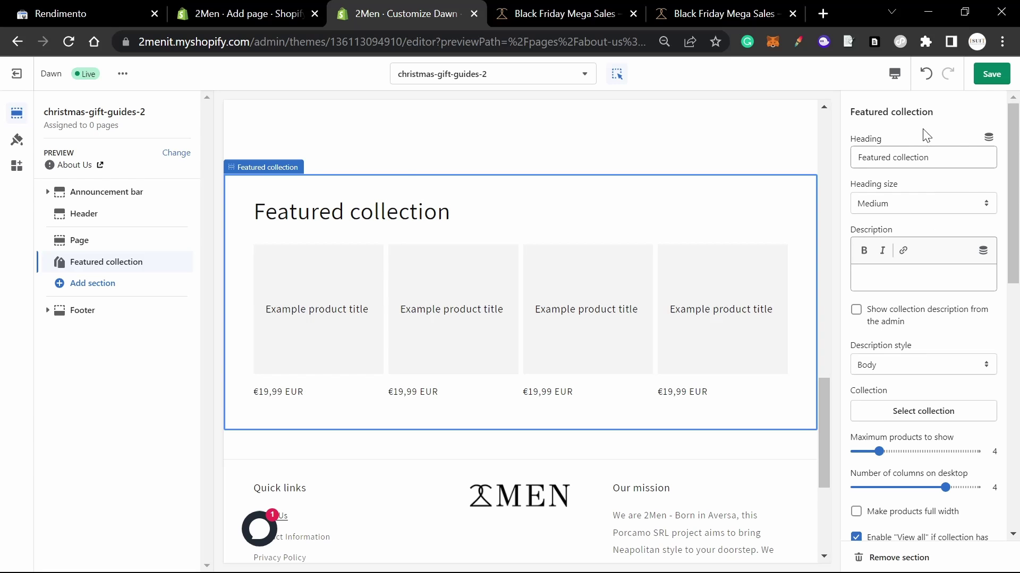
pyautogui.click(117, 284)
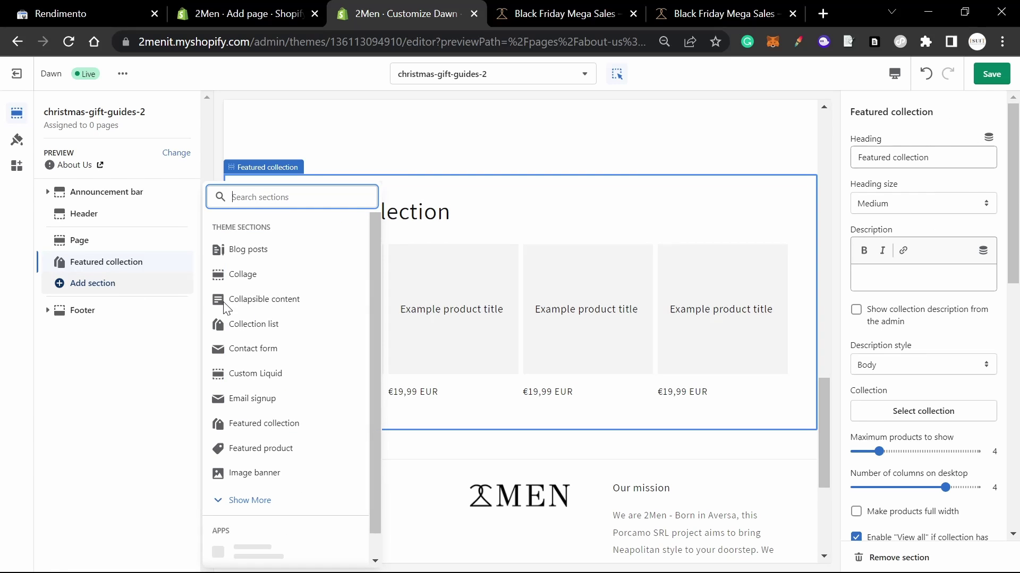
pyautogui.click(254, 323)
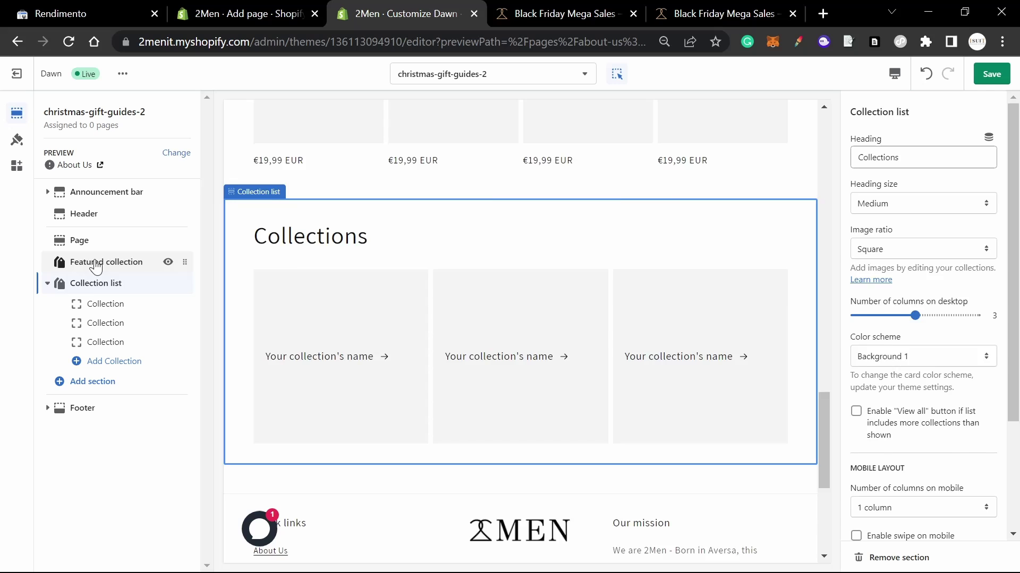
pyautogui.click(133, 263)
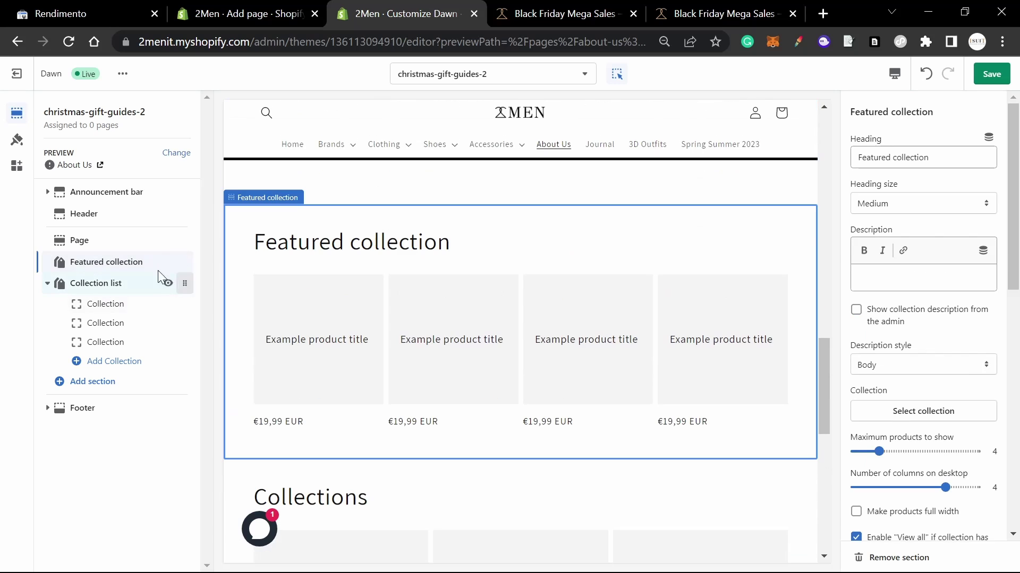
pyautogui.click(903, 558)
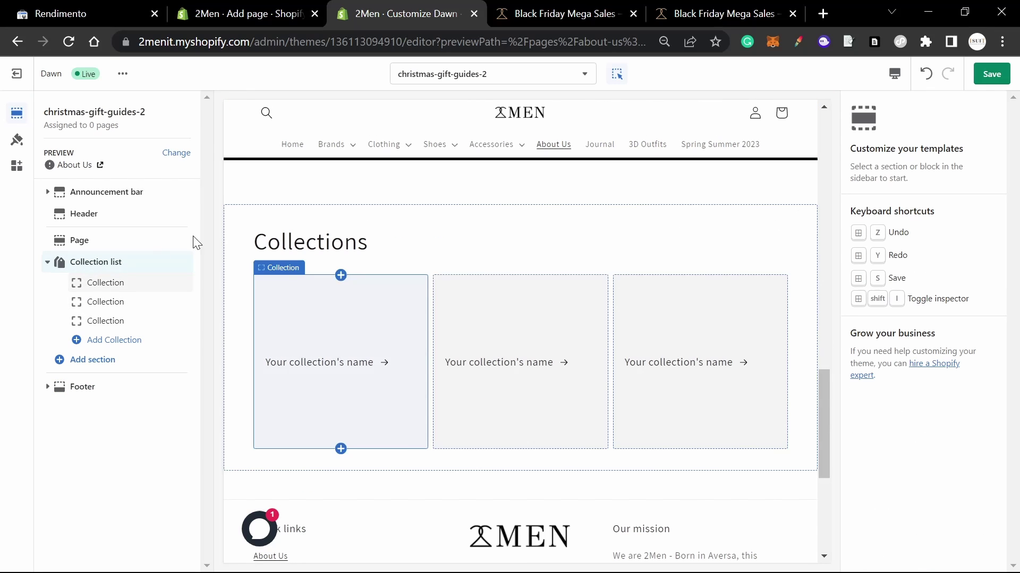
# - Assign the 100 Best Christmas Gift Ideas collection to the first collection card
pyautogui.click(116, 284)
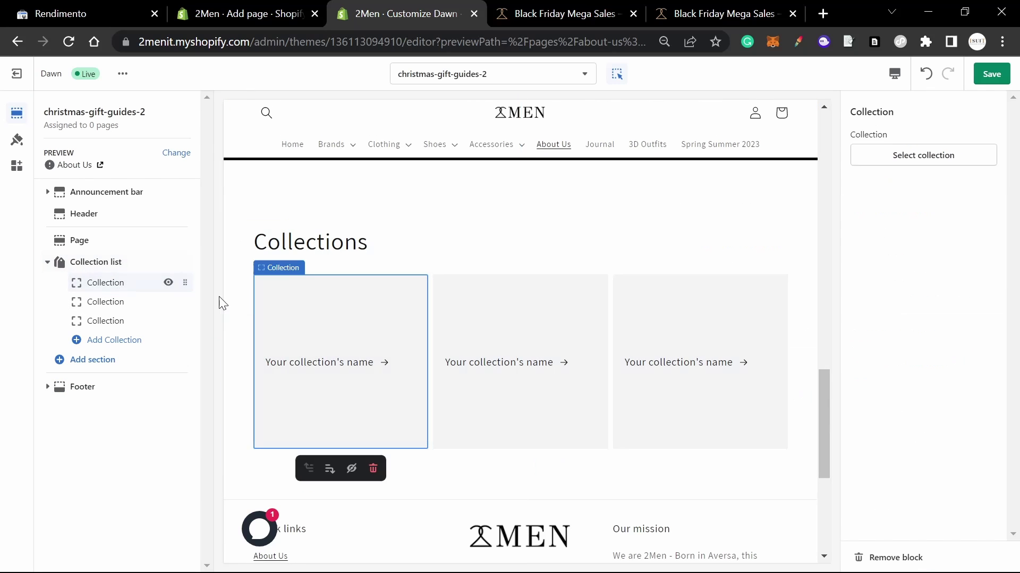
pyautogui.click(902, 156)
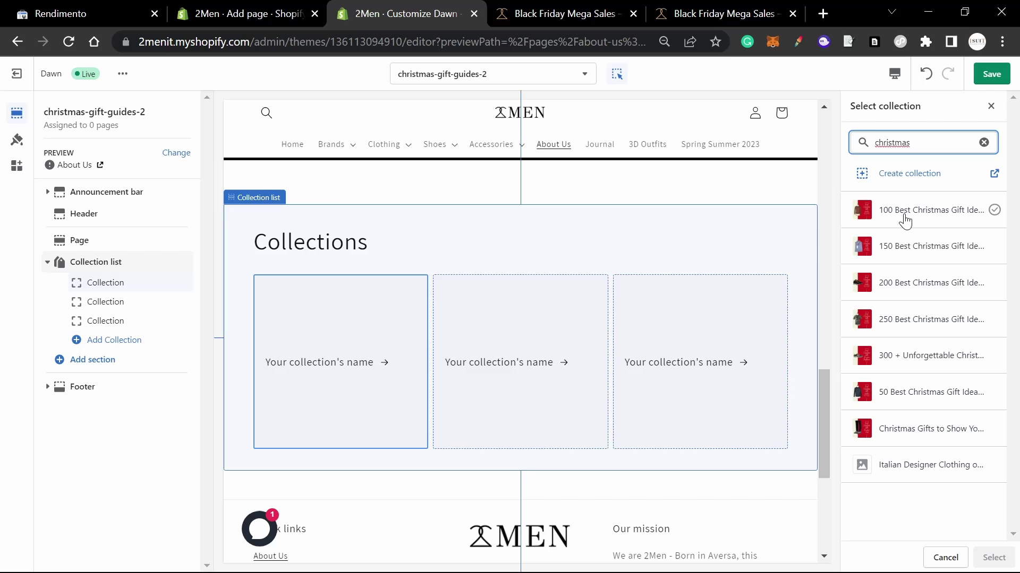
pyautogui.click(873, 220)
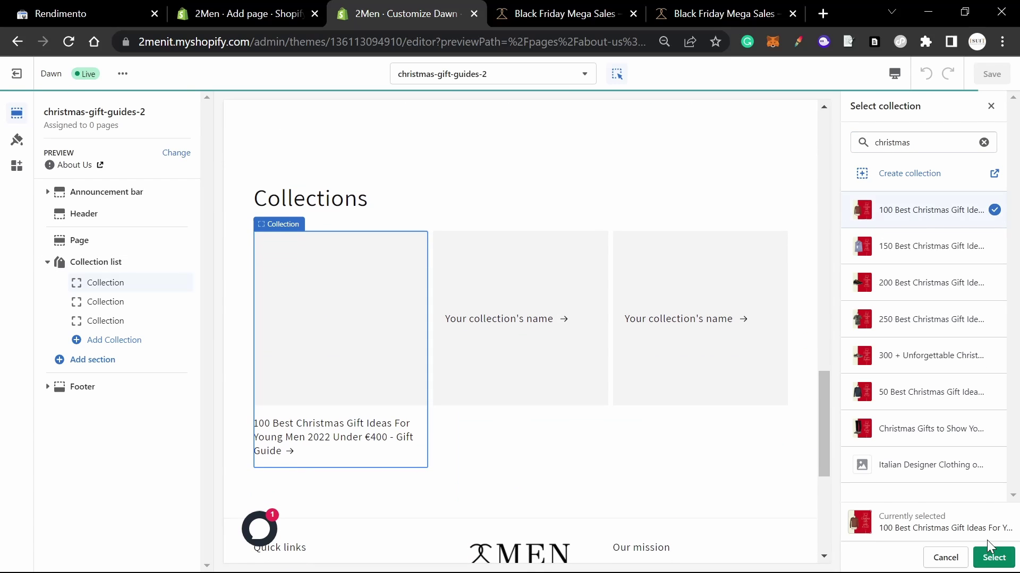
pyautogui.click(993, 558)
pyautogui.click(488, 373)
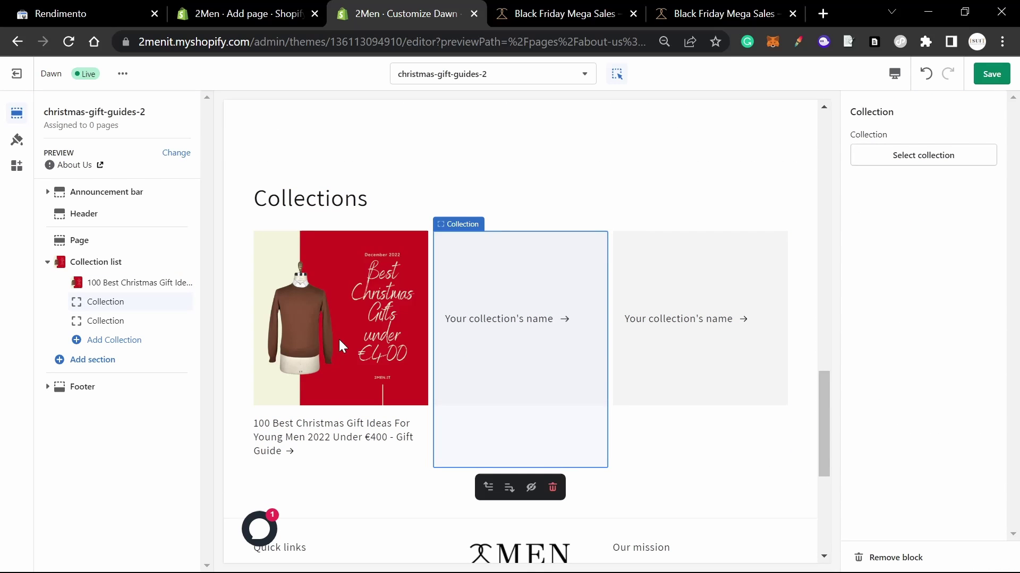
pyautogui.click(399, 438)
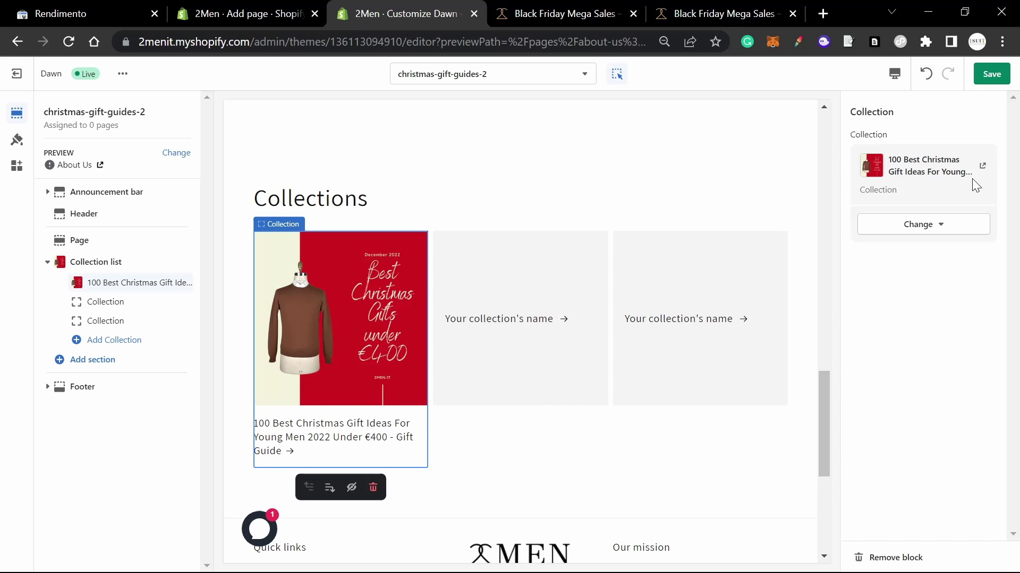
# - Replace the first card's collection with 250 Best Christmas Gift Ideas For Young Men 2022 Under €100
pyautogui.click(914, 222)
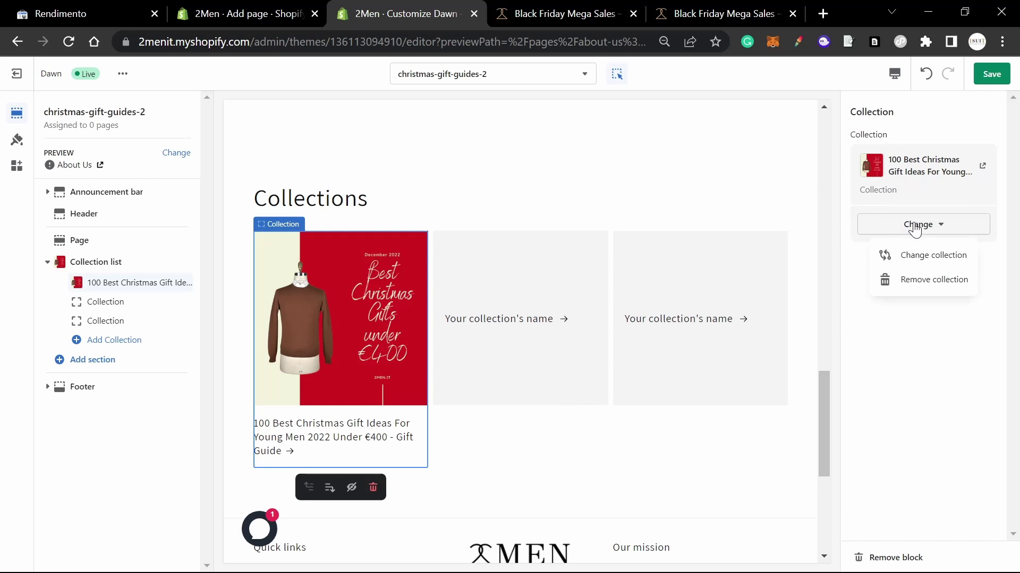
pyautogui.click(923, 257)
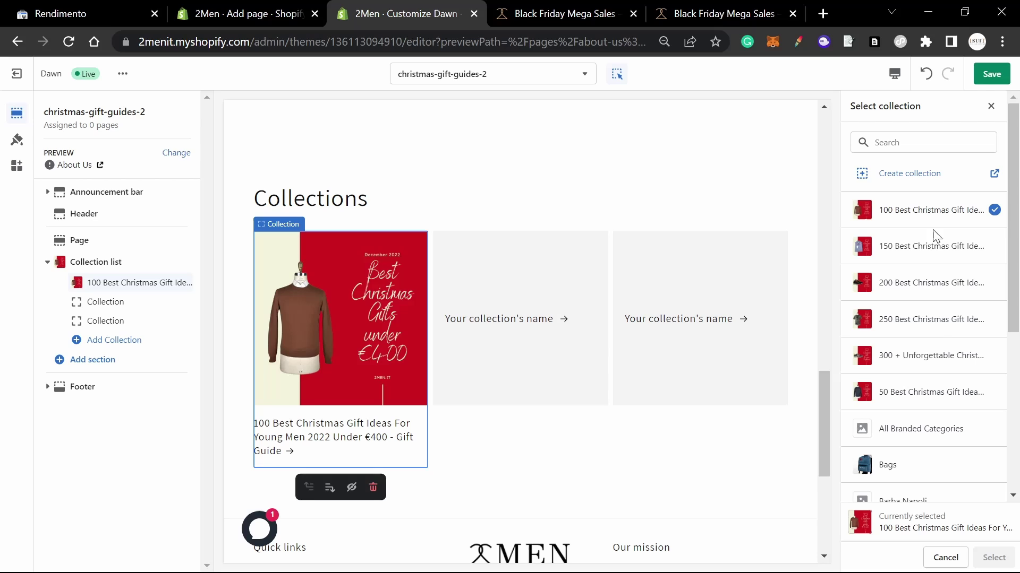
pyautogui.click(915, 399)
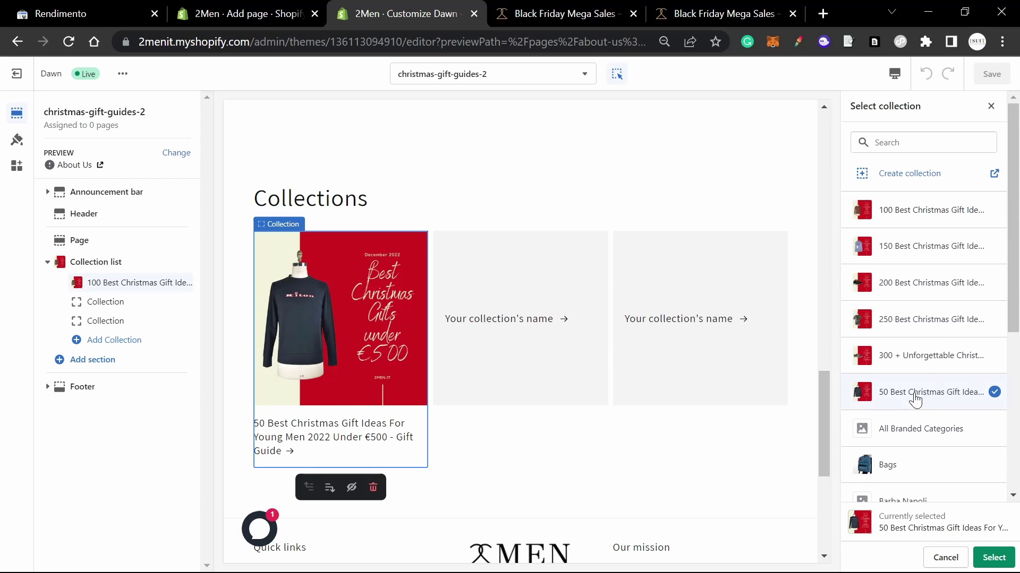
pyautogui.click(923, 355)
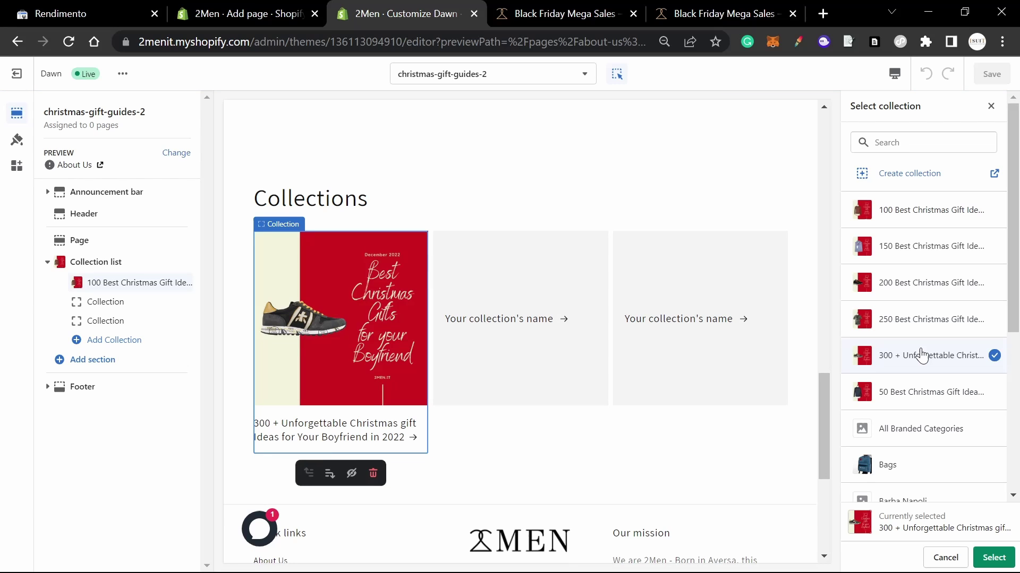
pyautogui.click(931, 321)
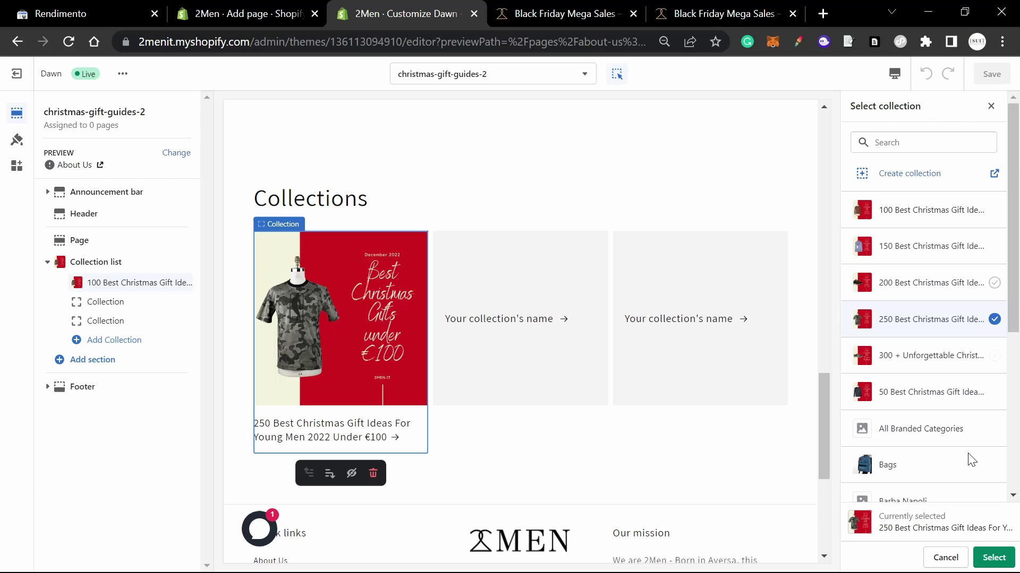
pyautogui.click(985, 557)
# - Fill the second collection card with the 200 Best Christmas Gift Ideas (€200) collection
pyautogui.click(492, 365)
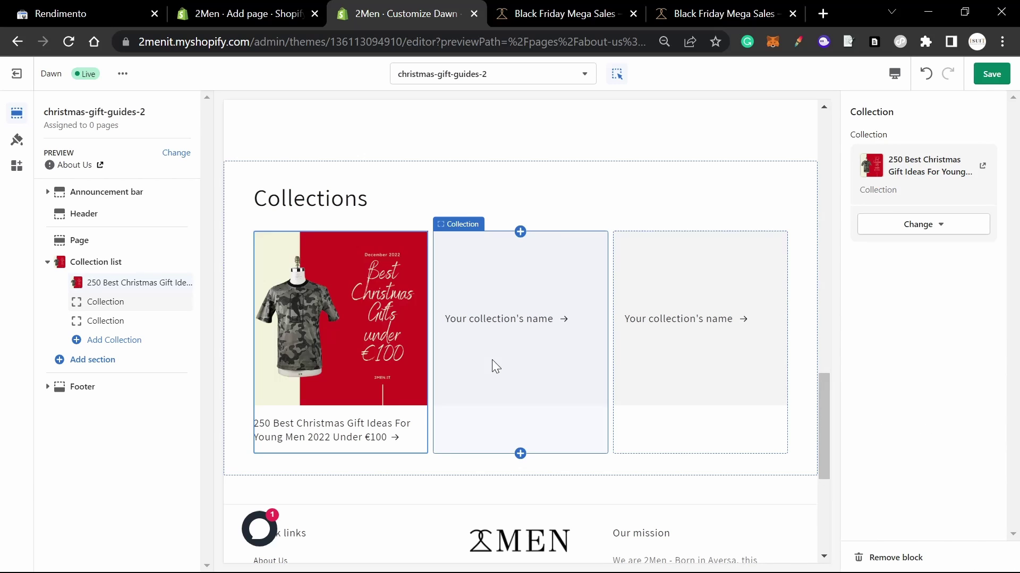
pyautogui.click(913, 156)
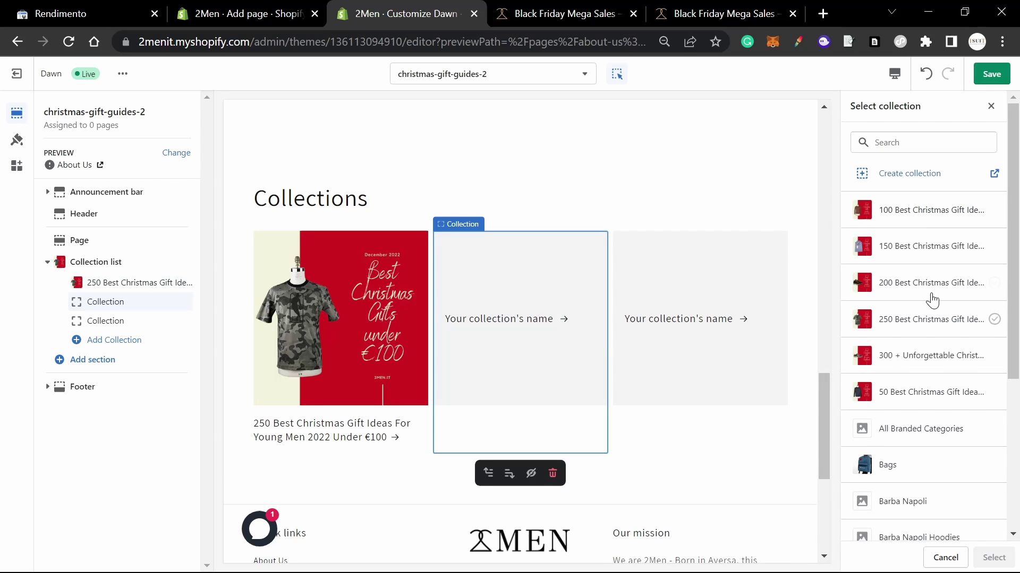
pyautogui.click(913, 255)
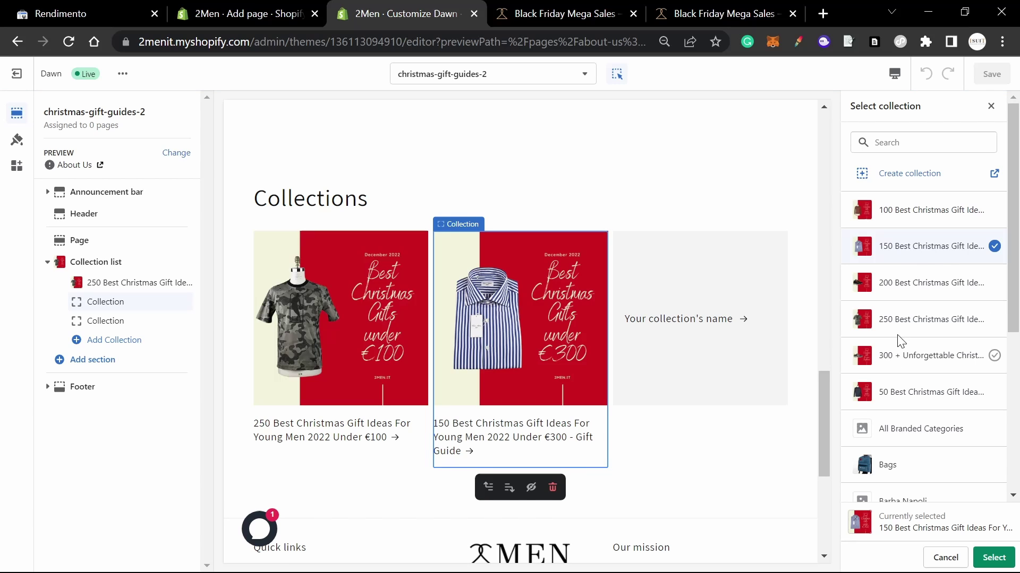
pyautogui.click(904, 319)
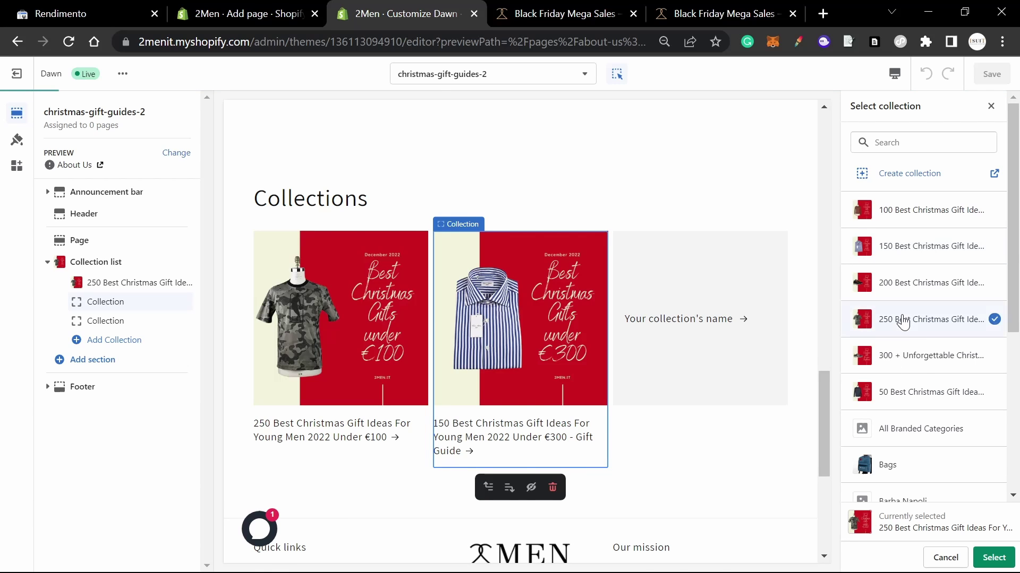
pyautogui.click(919, 359)
pyautogui.click(920, 294)
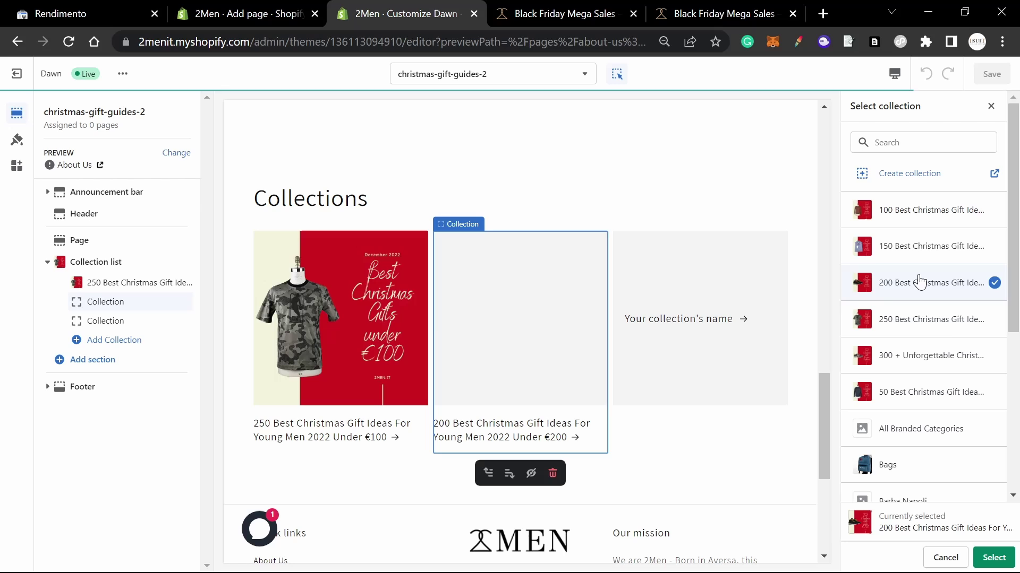
pyautogui.click(993, 557)
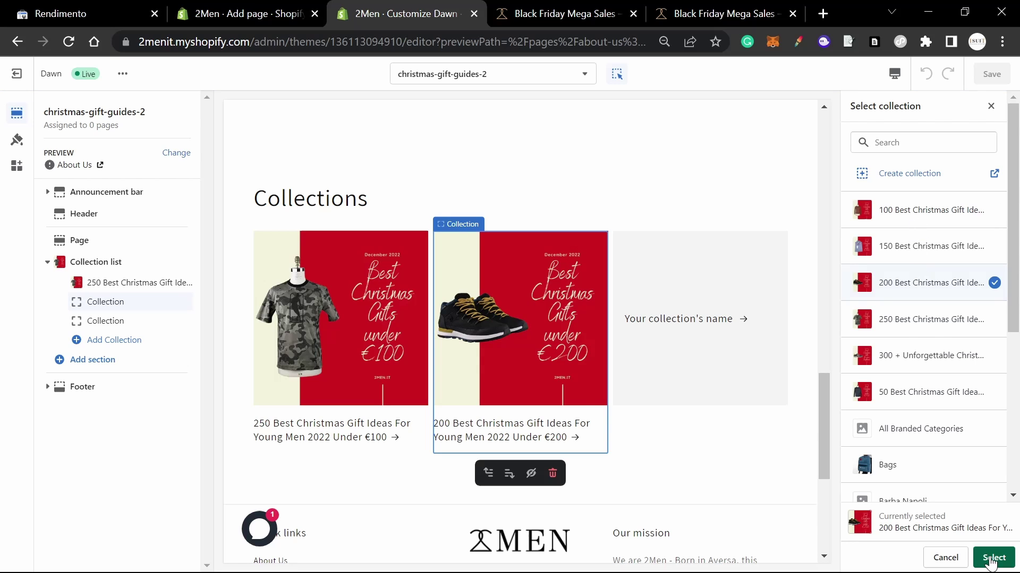
# - Fill the third collection card with the 150 Best Christmas Gift Ideas (€300) collection
pyautogui.click(675, 348)
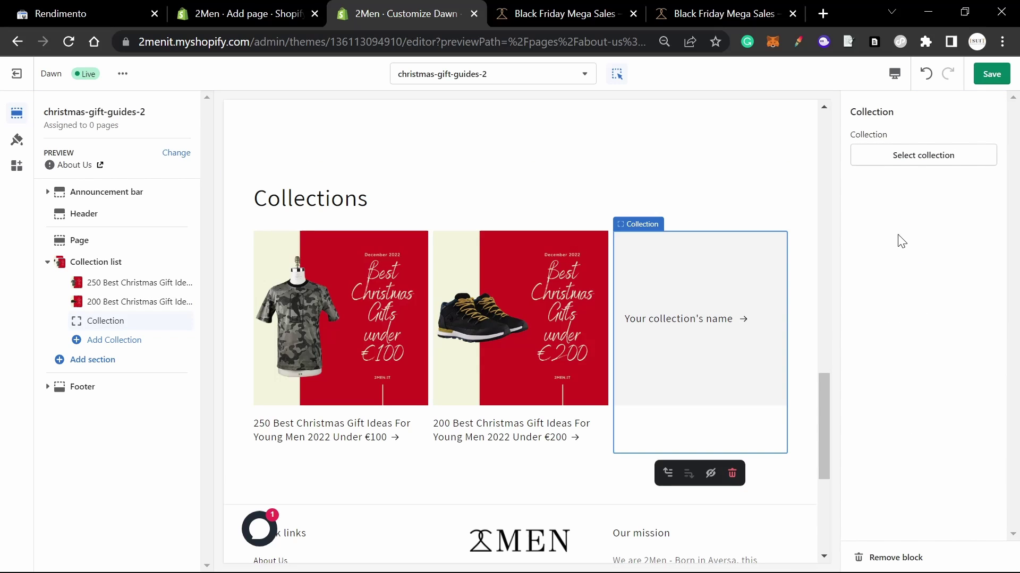
pyautogui.click(919, 156)
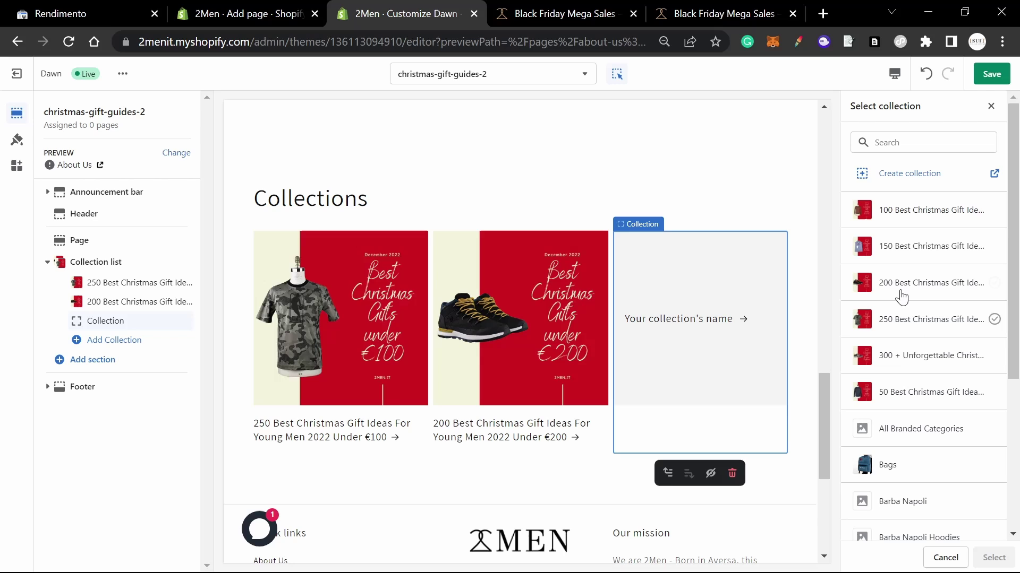
pyautogui.click(900, 356)
pyautogui.click(901, 248)
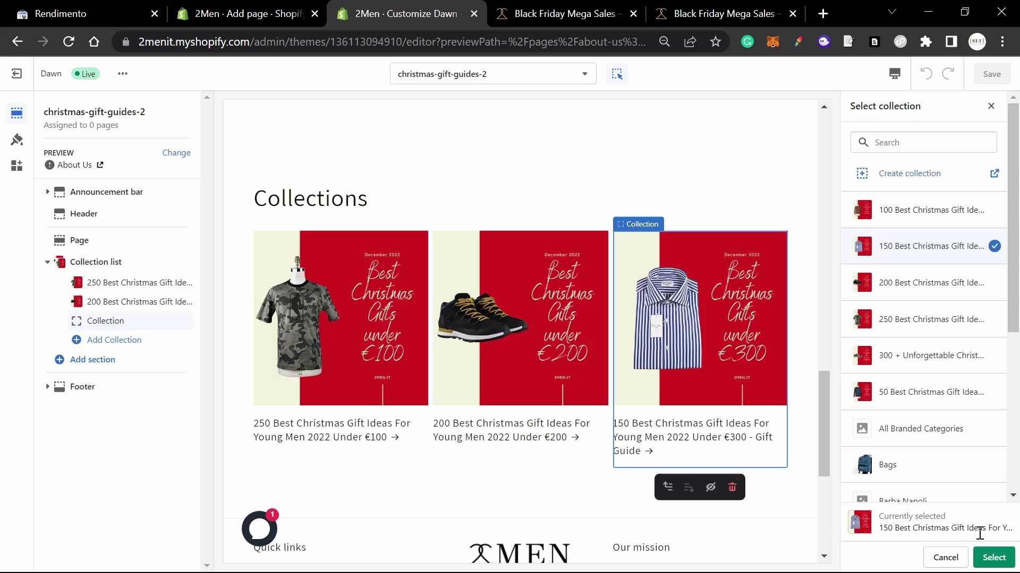
pyautogui.click(993, 557)
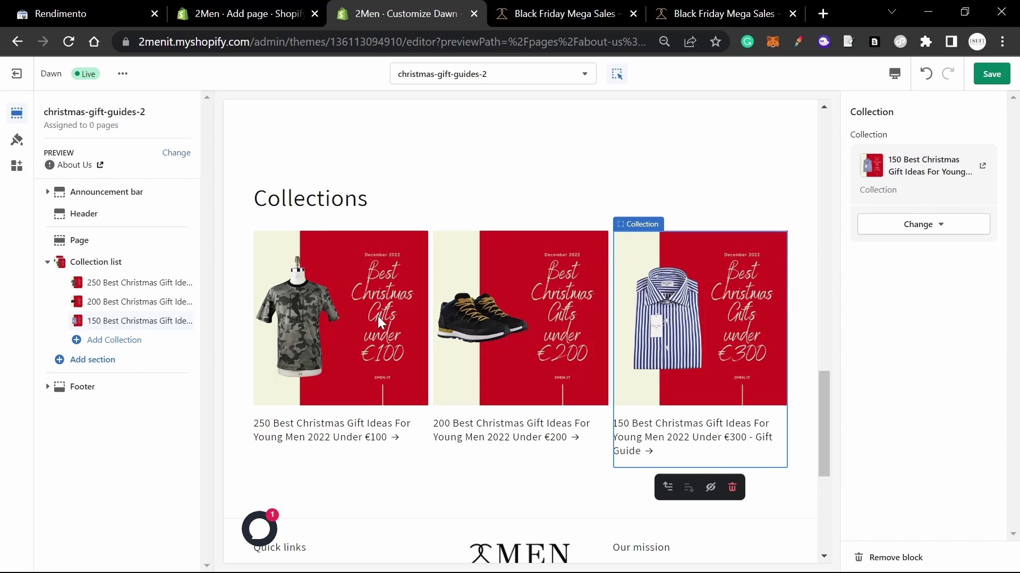
# - Save the filled collection cards and hide the About Us Page section
pyautogui.click(992, 74)
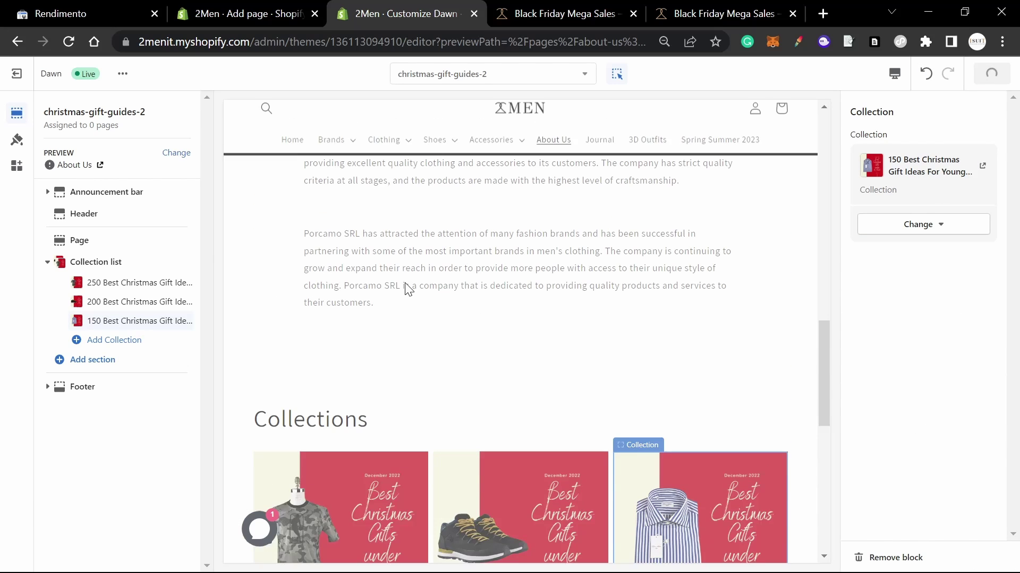
pyautogui.scroll(7, 400, 282)
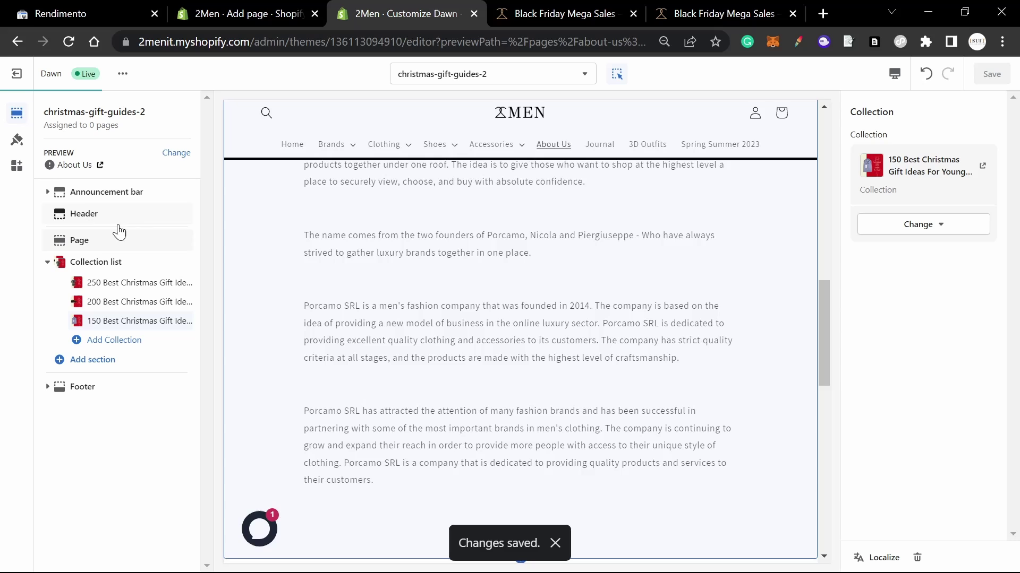
pyautogui.click(89, 242)
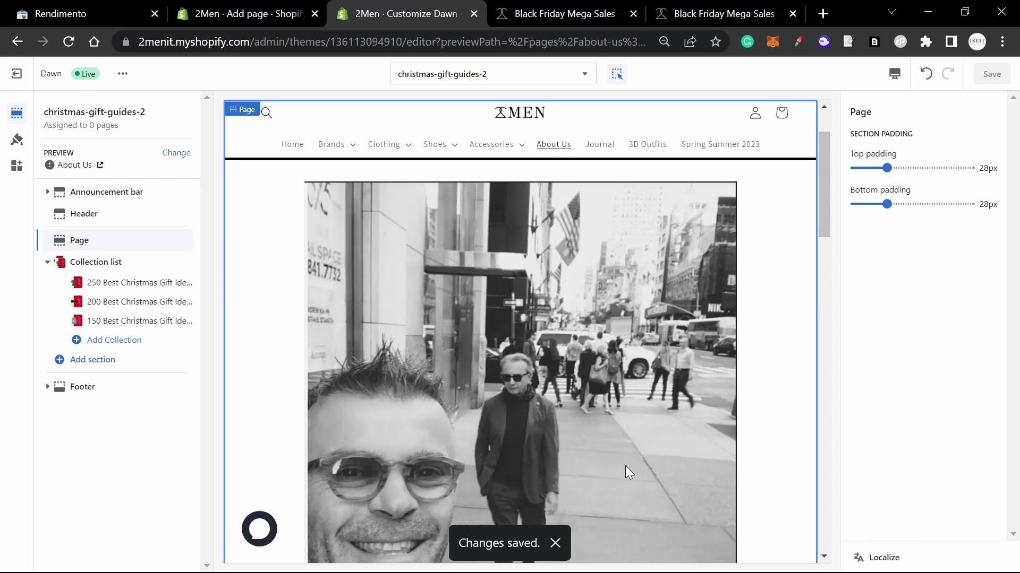
pyautogui.scroll(-7, 311, 390)
pyautogui.scroll(-6, 386, 457)
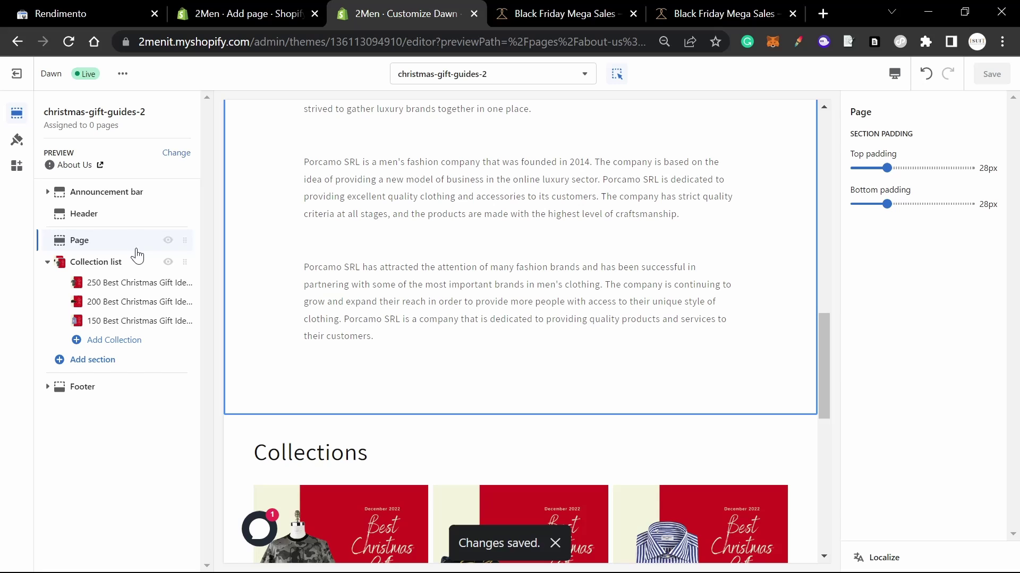
pyautogui.click(168, 240)
pyautogui.scroll(2, 355, 377)
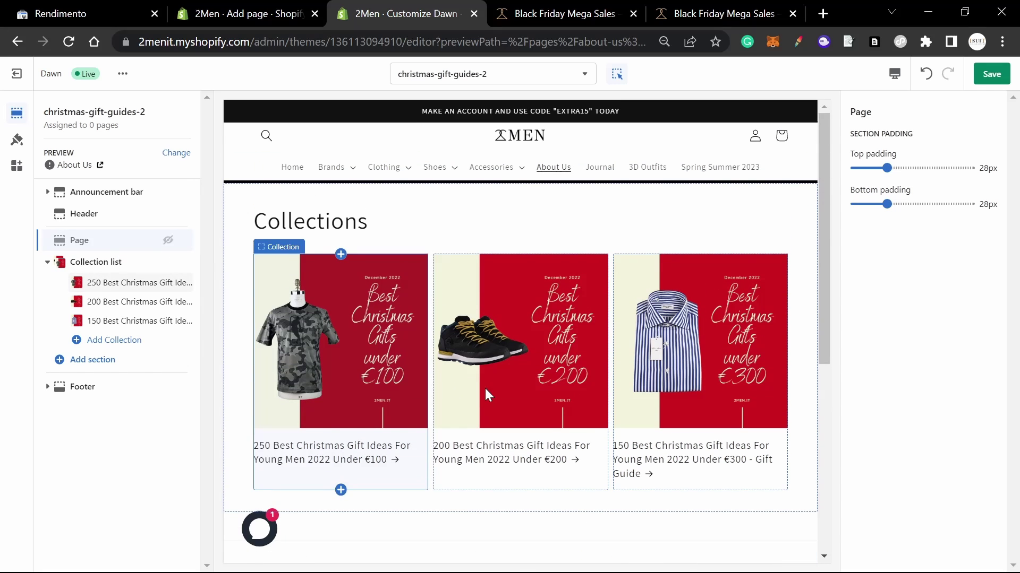
# - Change the Collection list heading to 'Christmas Gift Guides 2022' and save
pyautogui.click(84, 262)
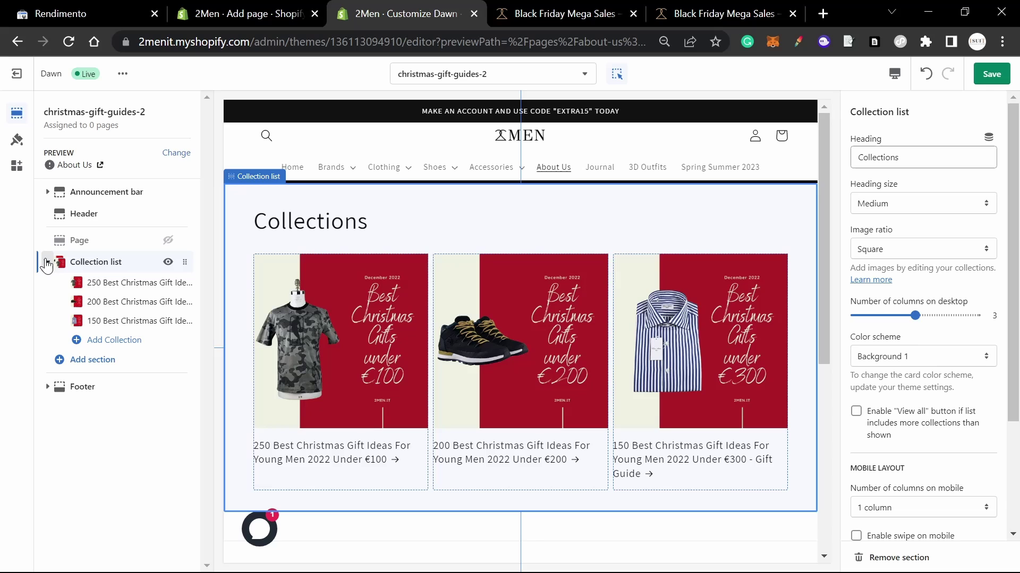
pyautogui.doubleClick(922, 157)
pyautogui.write('C')
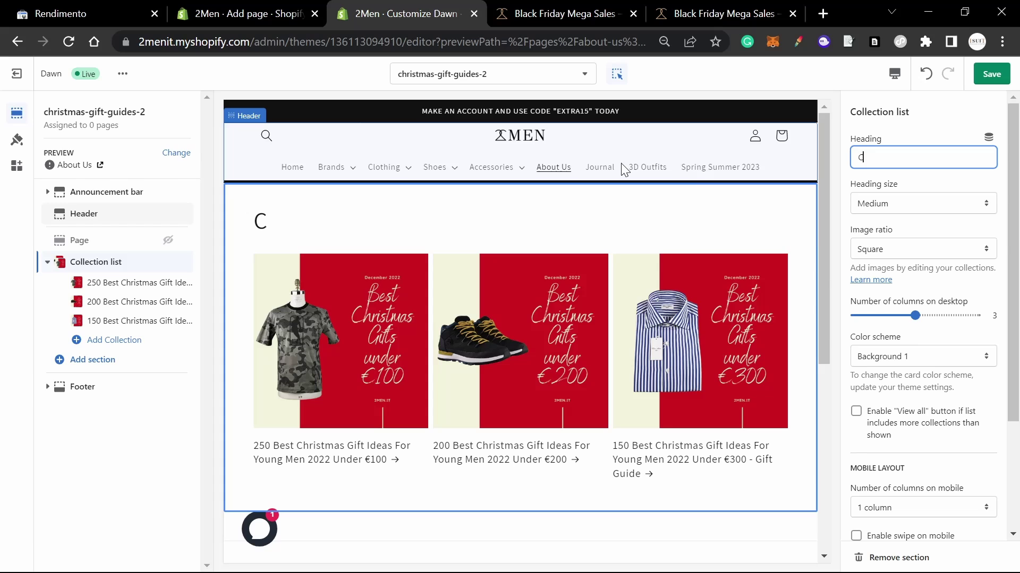
pyautogui.write('hristmas Gi')
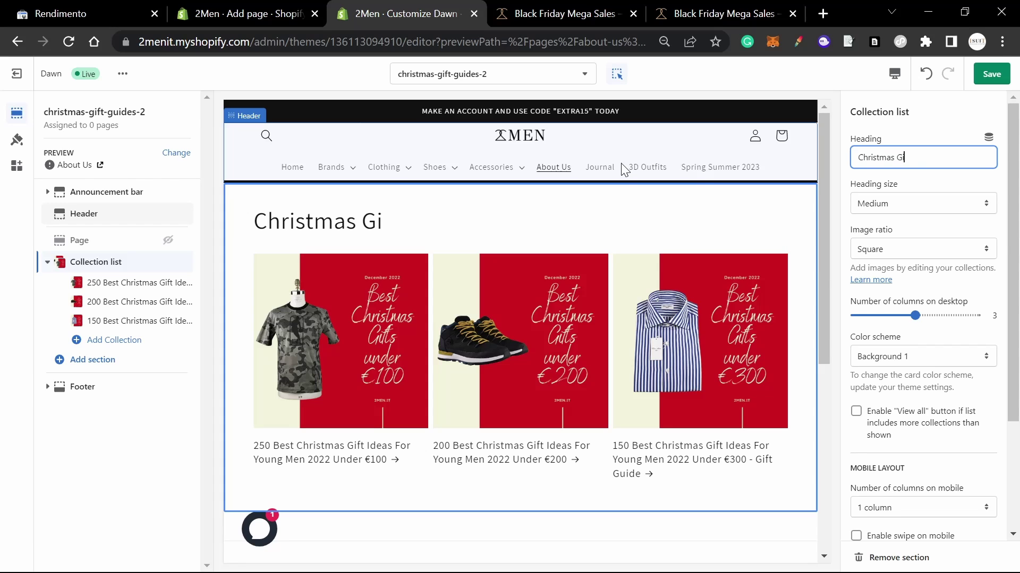
pyautogui.write('ft Guides 2022')
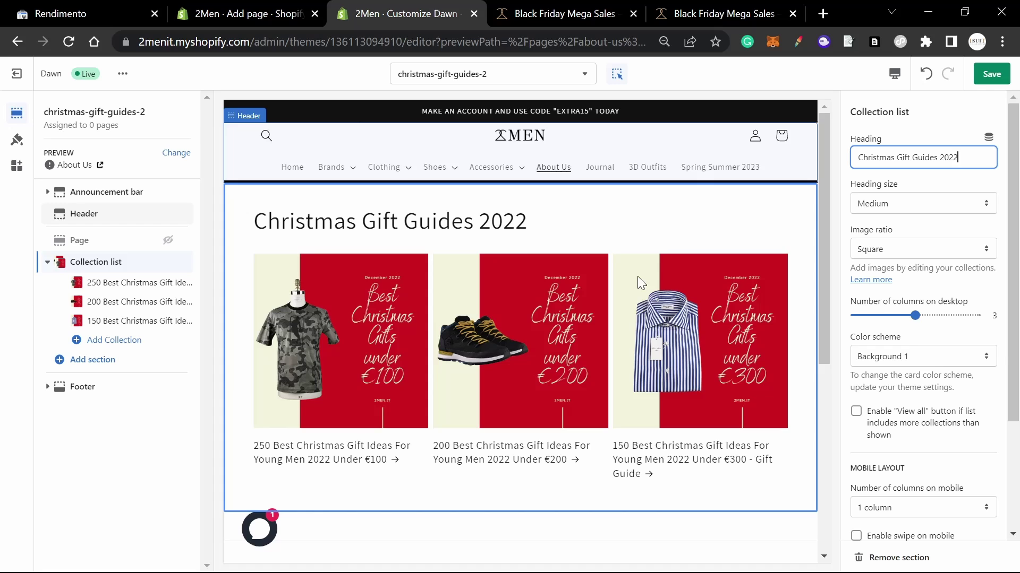
pyautogui.click(991, 73)
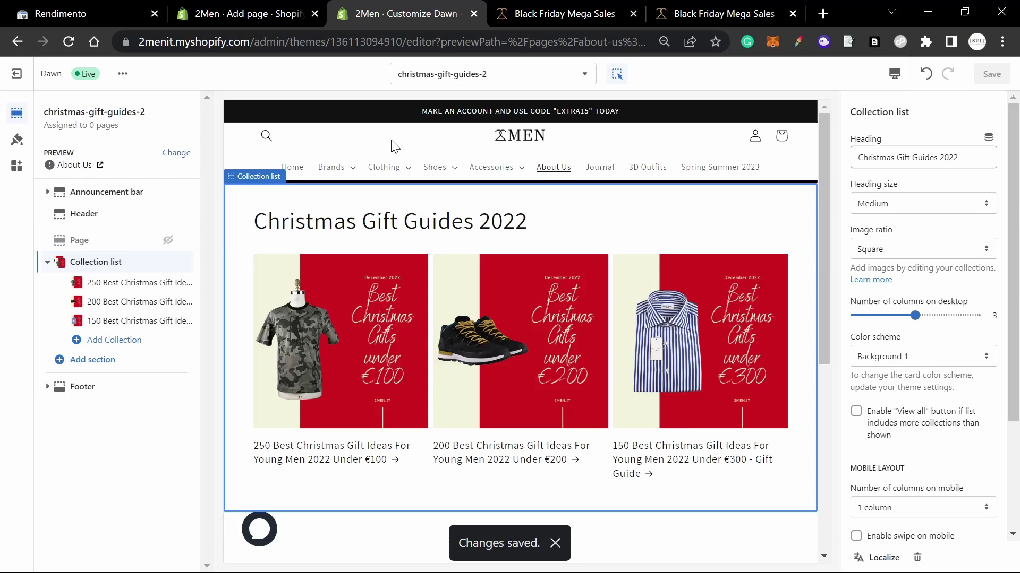
# - Set the new page's title to 'Christmas Gift Guides 2022' using the grid heading text
pyautogui.click(282, 14)
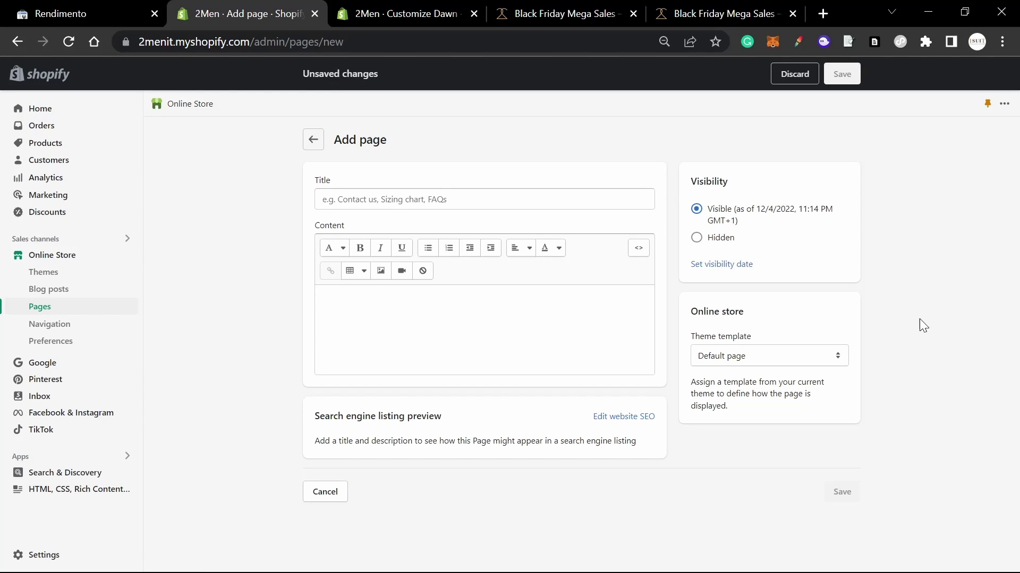
pyautogui.press('F5')
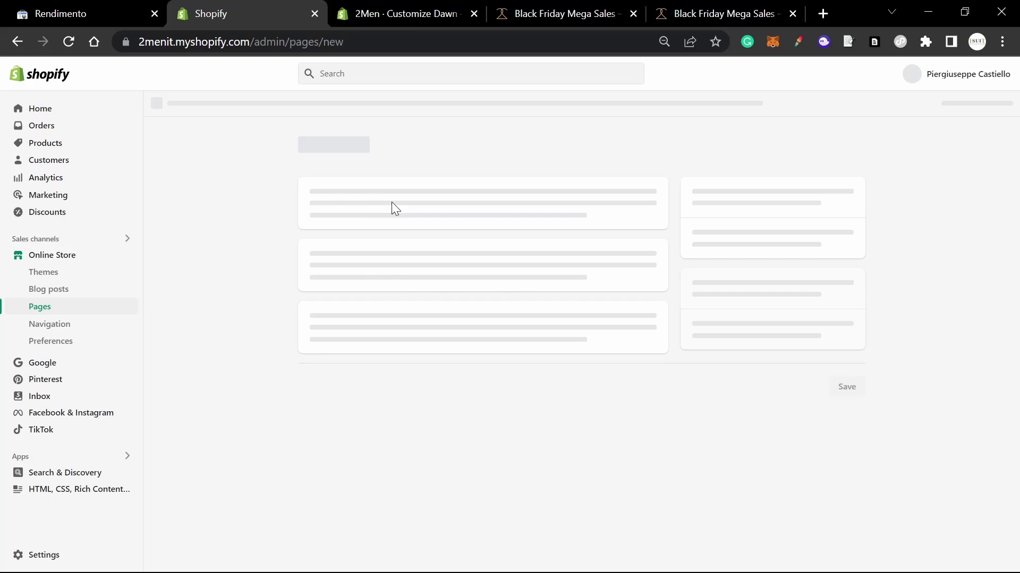
pyautogui.click(404, 13)
pyautogui.moveTo(531, 218); pyautogui.dragTo(271, 207)
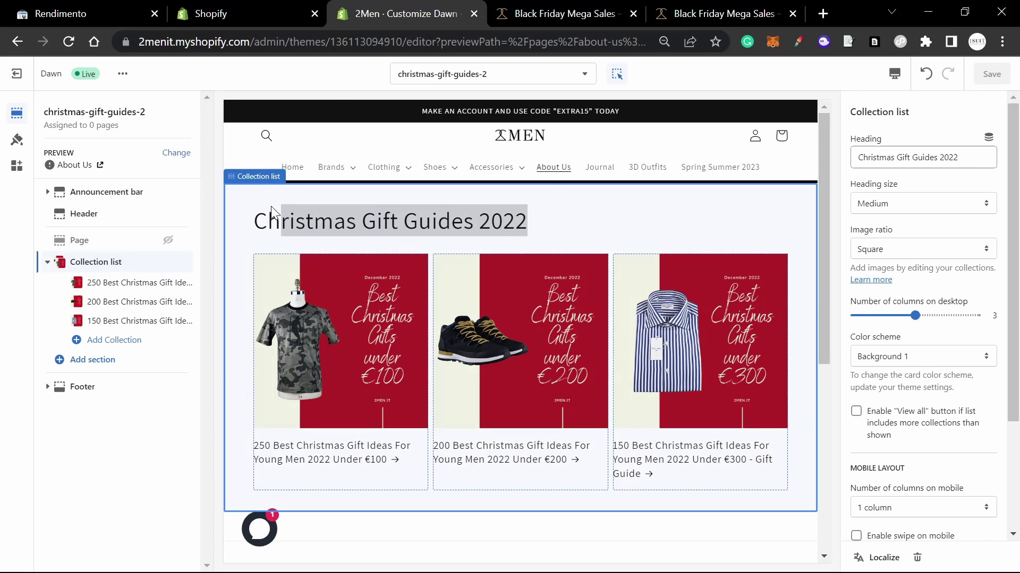
pyautogui.hotkey('ctrl', 'shift', 'Tab')
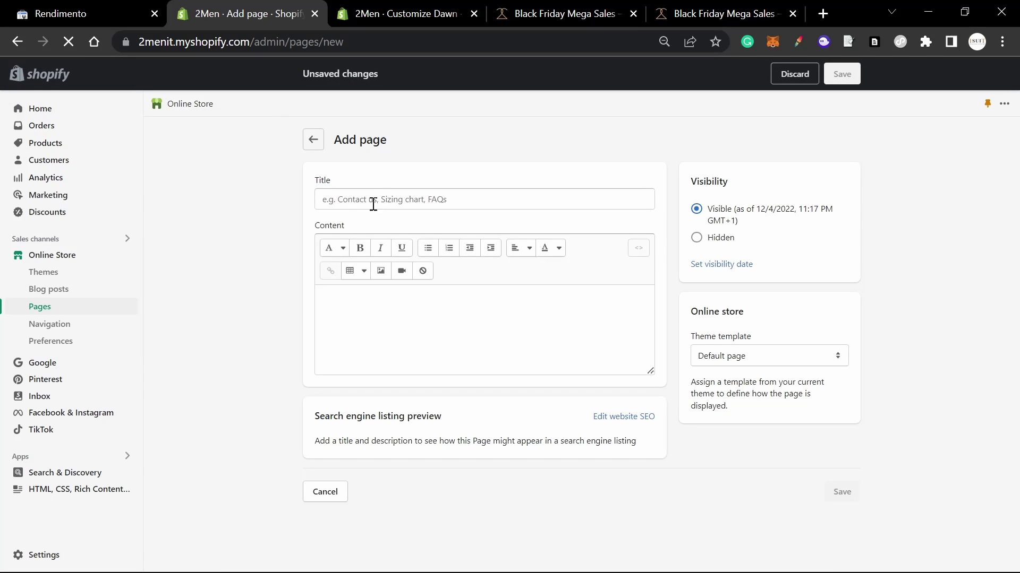
pyautogui.click(378, 198)
pyautogui.write('Christmas Gift Guides 2022')
pyautogui.click(439, 335)
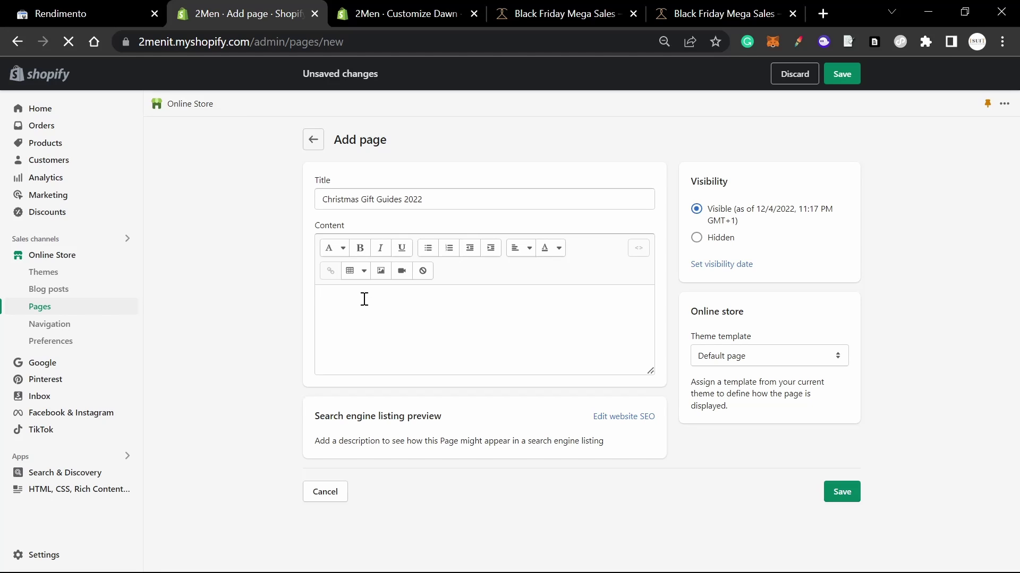
pyautogui.click(417, 13)
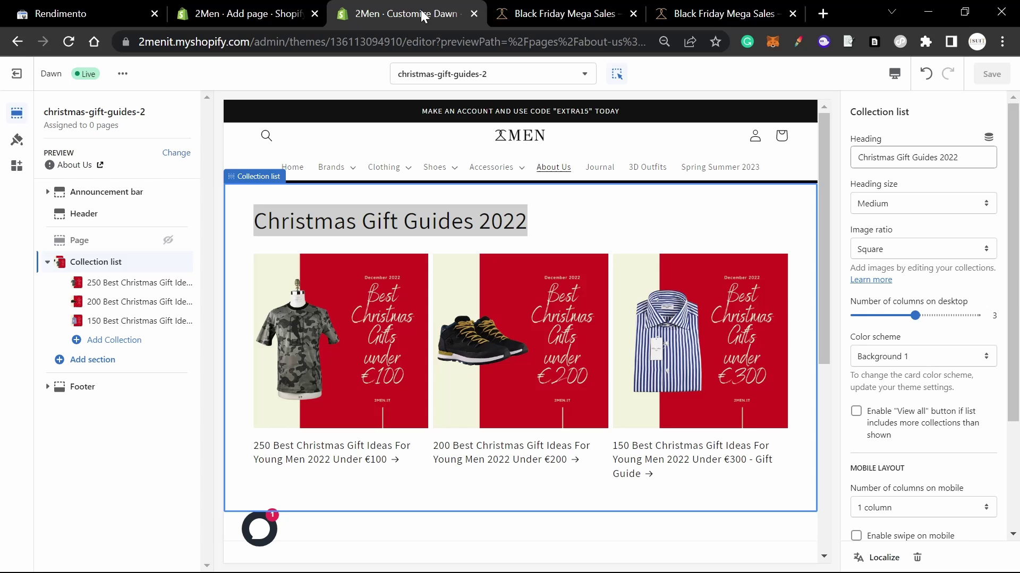
pyautogui.click(208, 15)
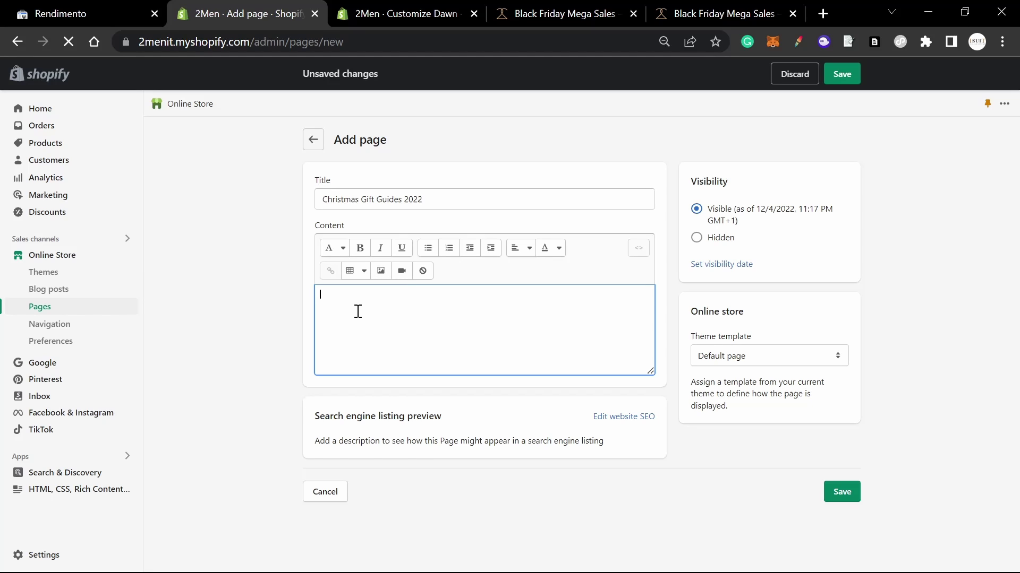
# - Write the intro about gift guides for classic menswear, ending 'Give the gift of Italian luxury'
pyautogui.write('If you')
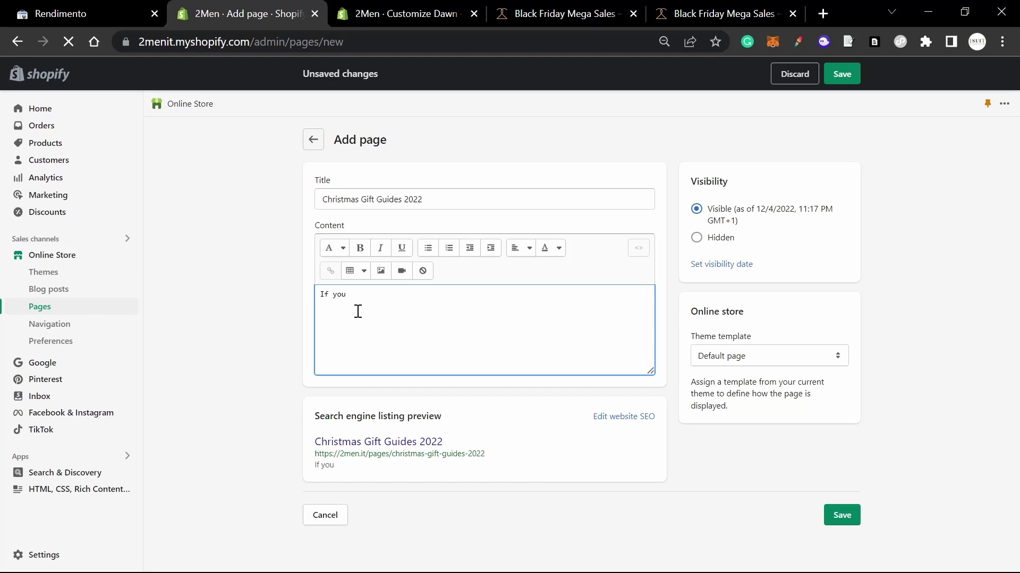
pyautogui.write("'re looking for the best gift g")
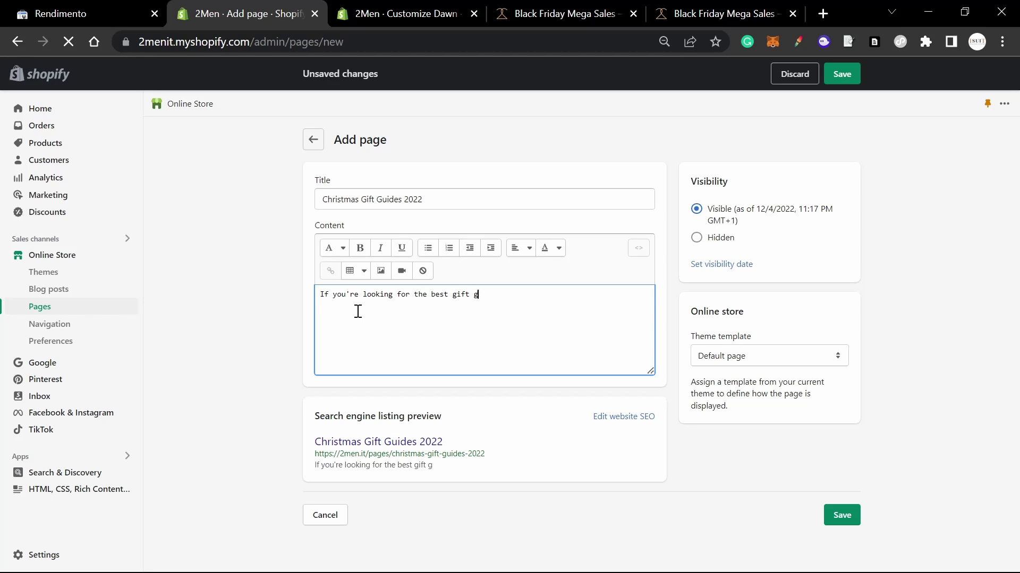
pyautogui.write('uides for y')
pyautogui.click(563, 293)
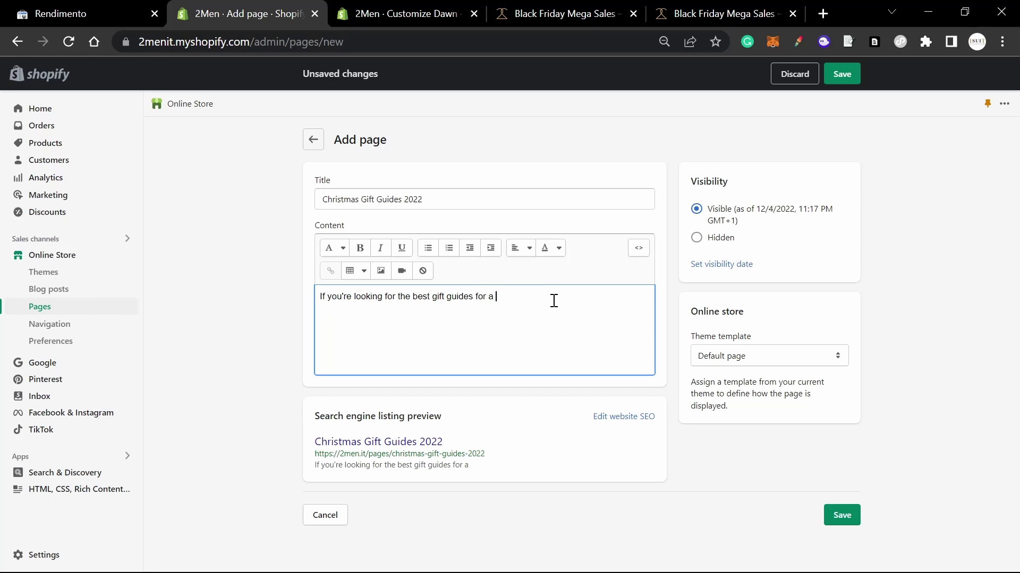
pyautogui.write('male')
pyautogui.press('BackSpace')
pyautogui.press('BackSpace')
pyautogui.press('BackSpace')
pyautogui.press('BackSpace')
pyautogui.press('BackSpace')
pyautogui.press('BackSpace')
pyautogui.press('BackSpace')
pyautogui.write('a person')
pyautogui.press('BackSpace')
pyautogui.press('BackSpace')
pyautogui.press('BackSpace')
pyautogui.press('BackSpace')
pyautogui.press('BackSpace')
pyautogui.press('BackSpace')
pyautogui.write('our famiyl member of loved one,')
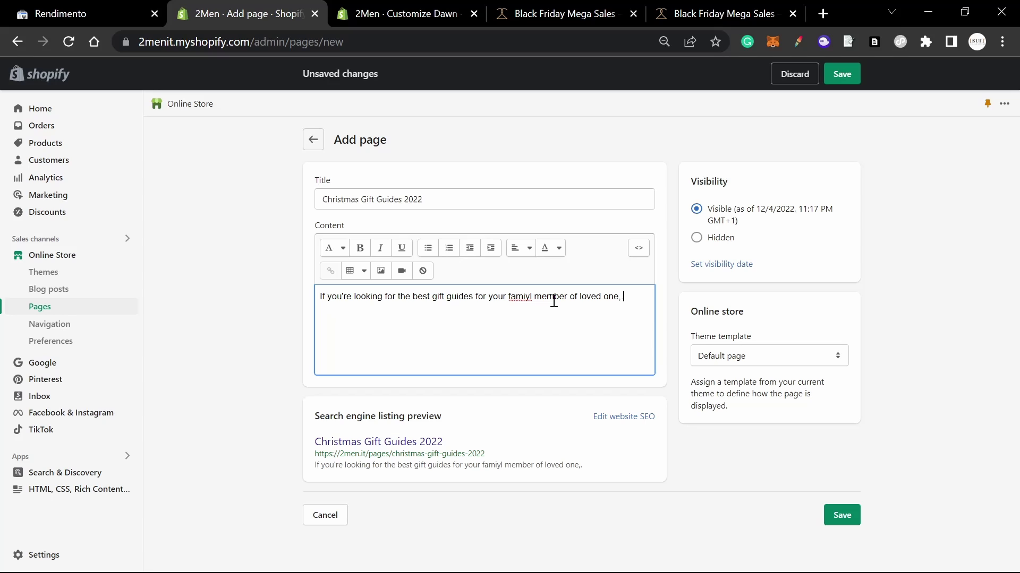
pyautogui.write(' then look no further than our gift gu')
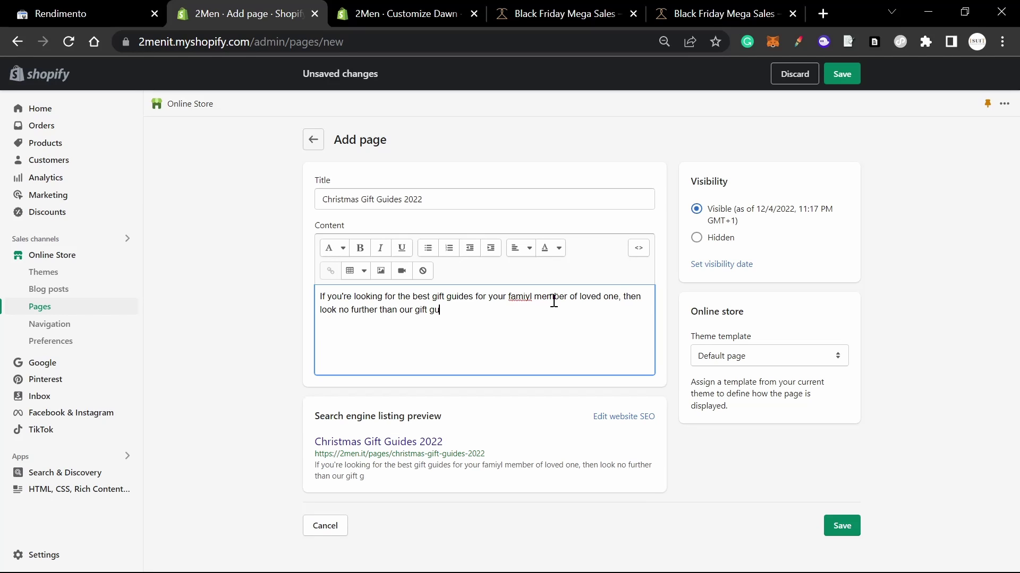
pyautogui.write('ides f')
pyautogui.write('or men -')
pyautogui.press('BackSpace')
pyautogui.press('BackSpace')
pyautogui.press('BackSpace')
pyautogui.write('classic mens')
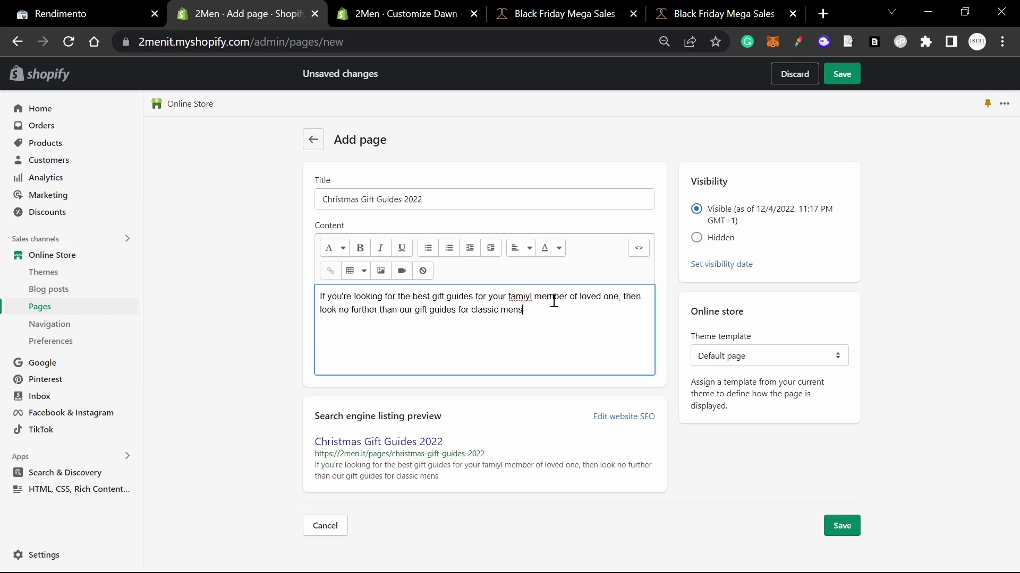
pyautogui.write('we')
pyautogui.press('BackSpace')
pyautogui.write('wear. Give the gift of Italian l')
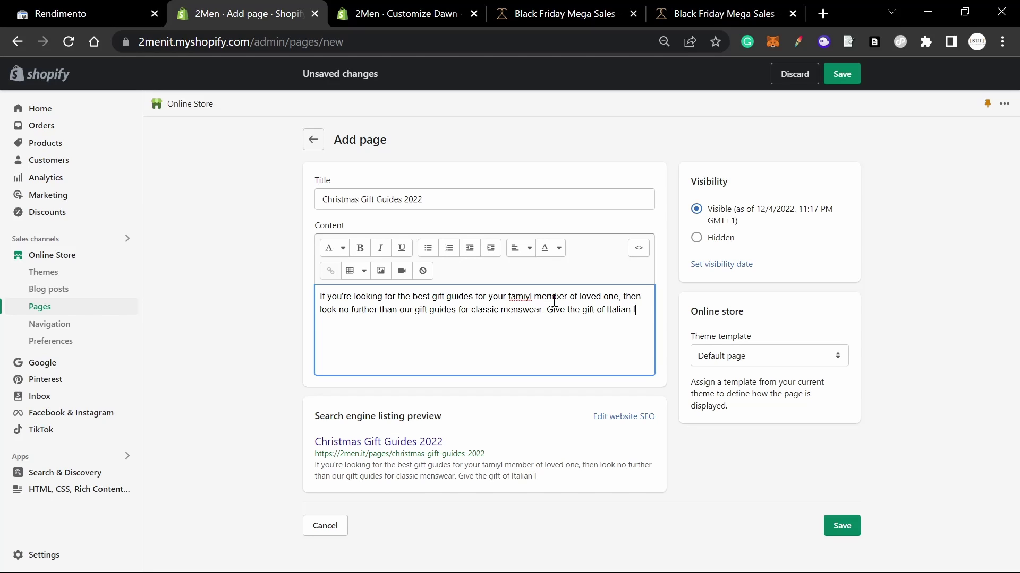
pyautogui.write('uxury this year by giving them something truly')
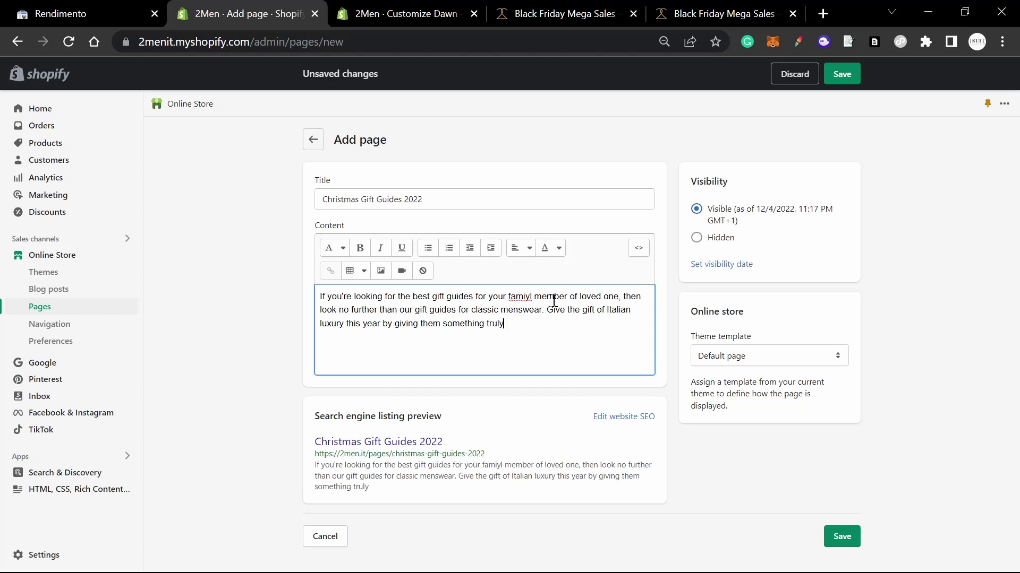
pyautogui.write(' special, from all price ran')
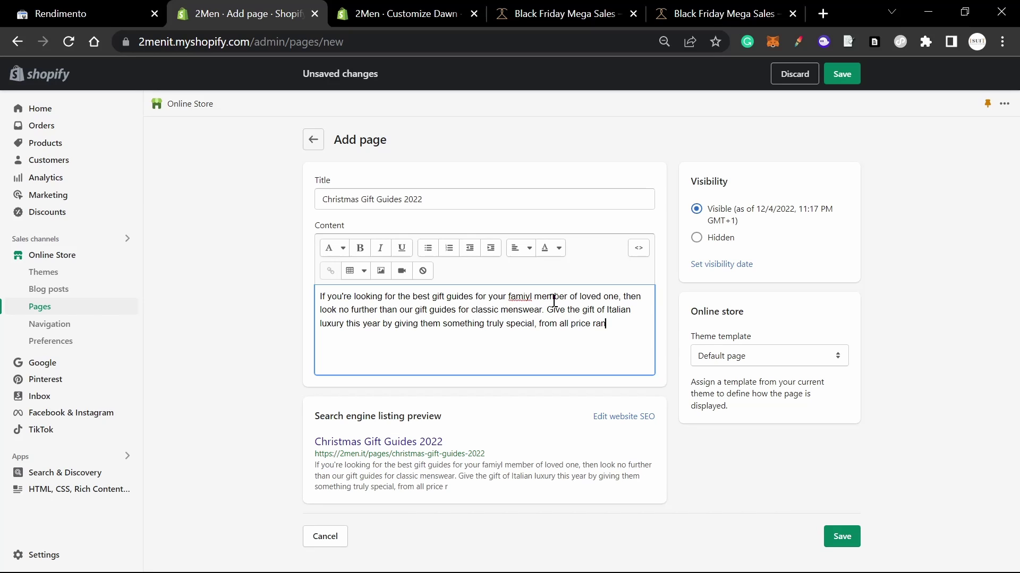
pyautogui.write('ges, unde r $100 all the wa')
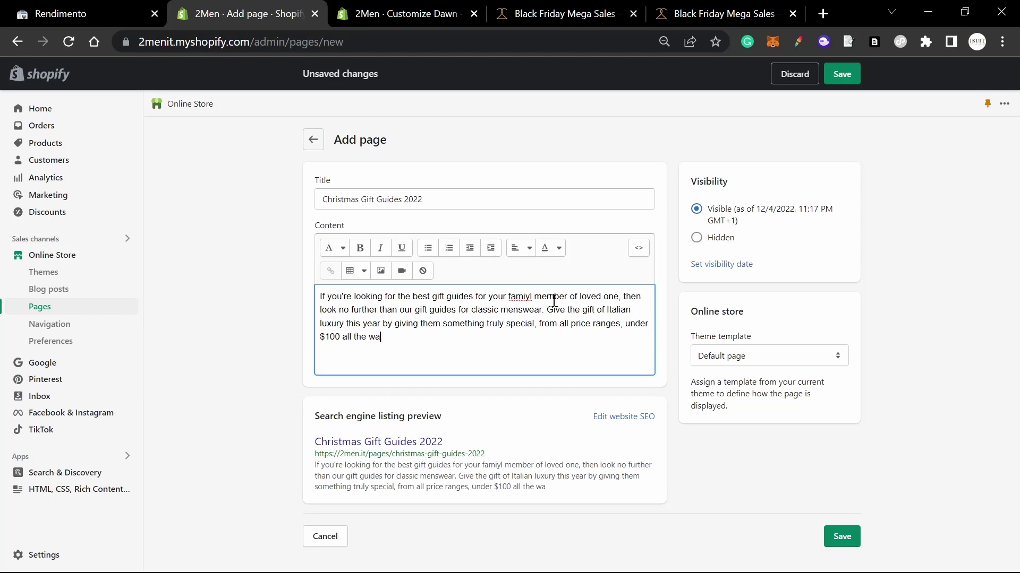
pyautogui.write('y to best Christmas ')
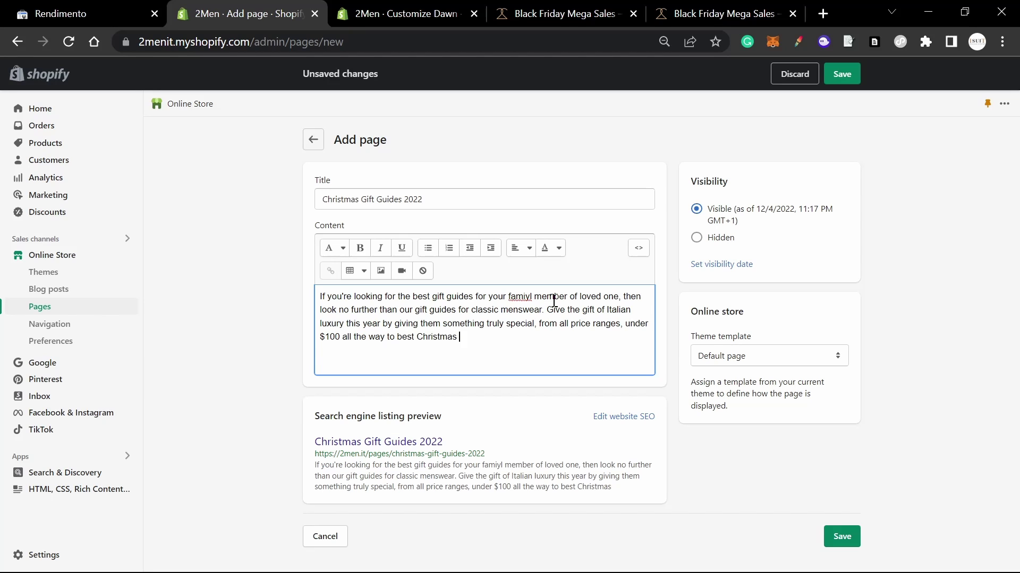
pyautogui.write('gifts for men under ')
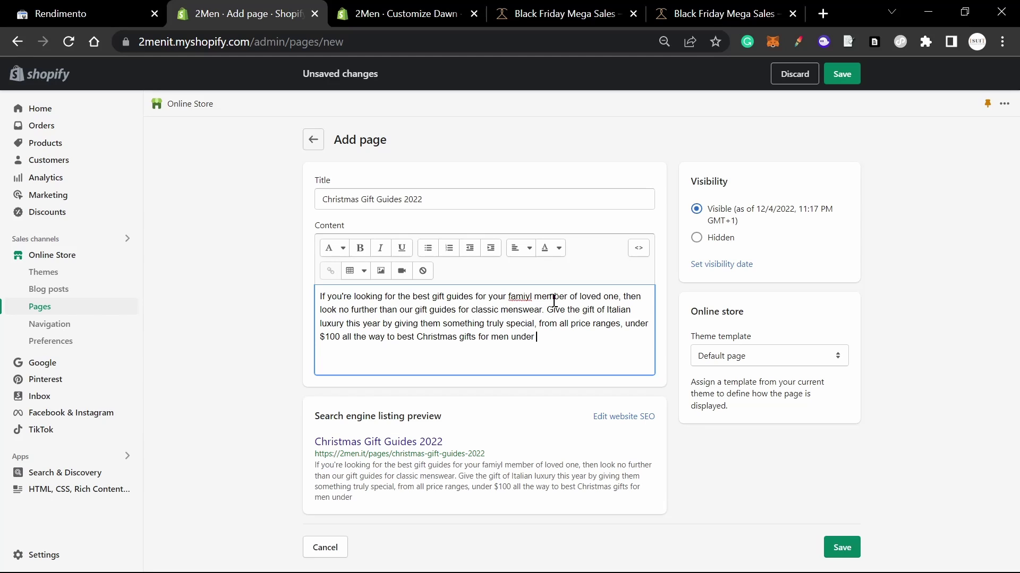
pyautogui.write('$1000 and beyond.')
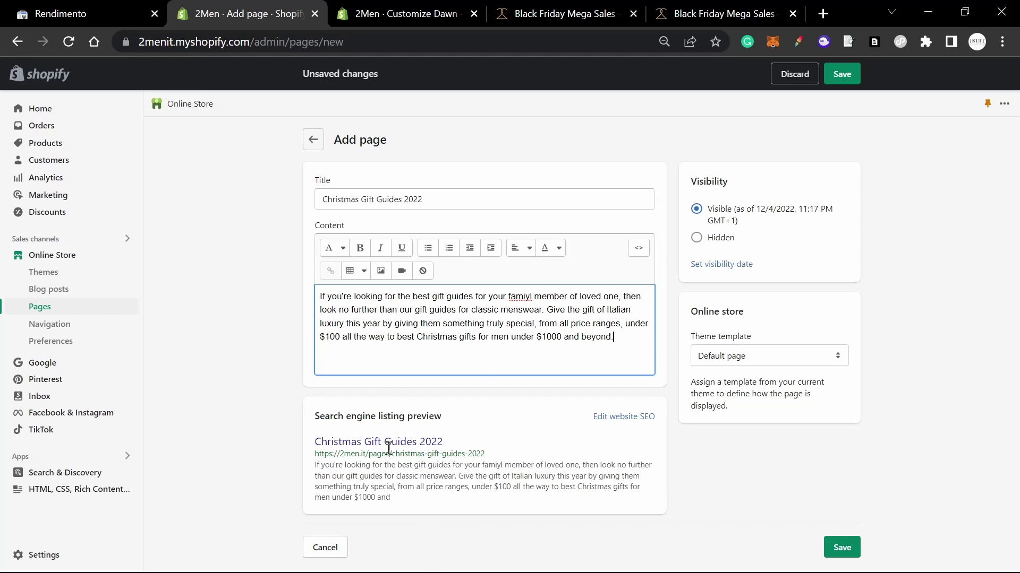
# - Open the page's search engine listing fields for editing
pyautogui.moveTo(317, 465); pyautogui.dragTo(393, 501)
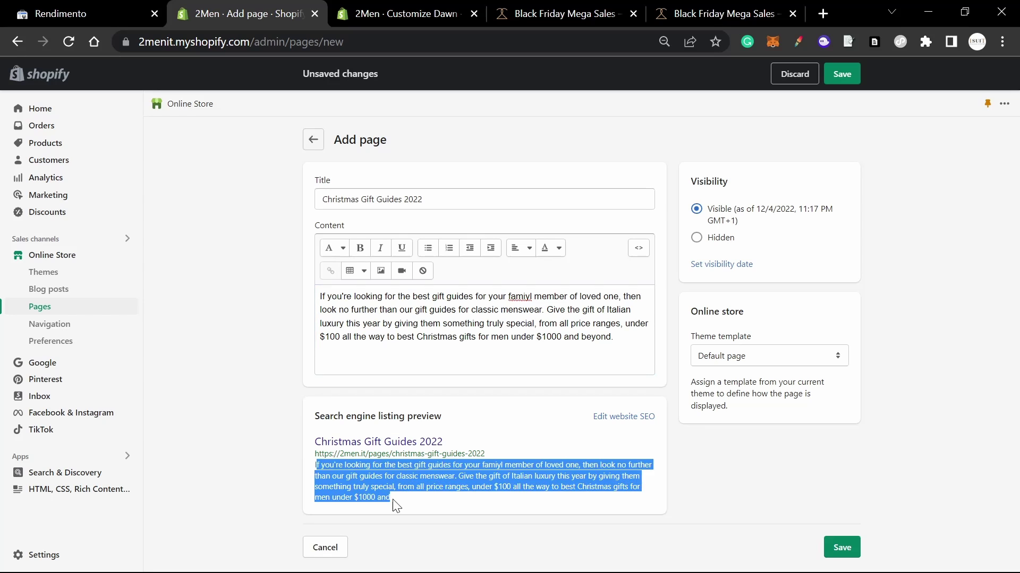
pyautogui.click(394, 502)
pyautogui.tripleClick(397, 499)
pyautogui.click(324, 461)
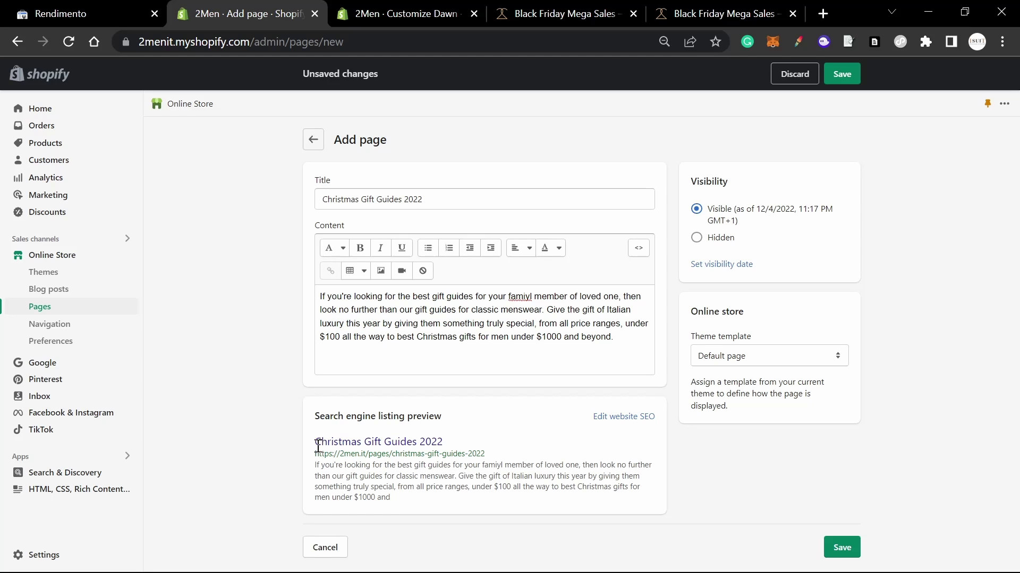
pyautogui.click(597, 419)
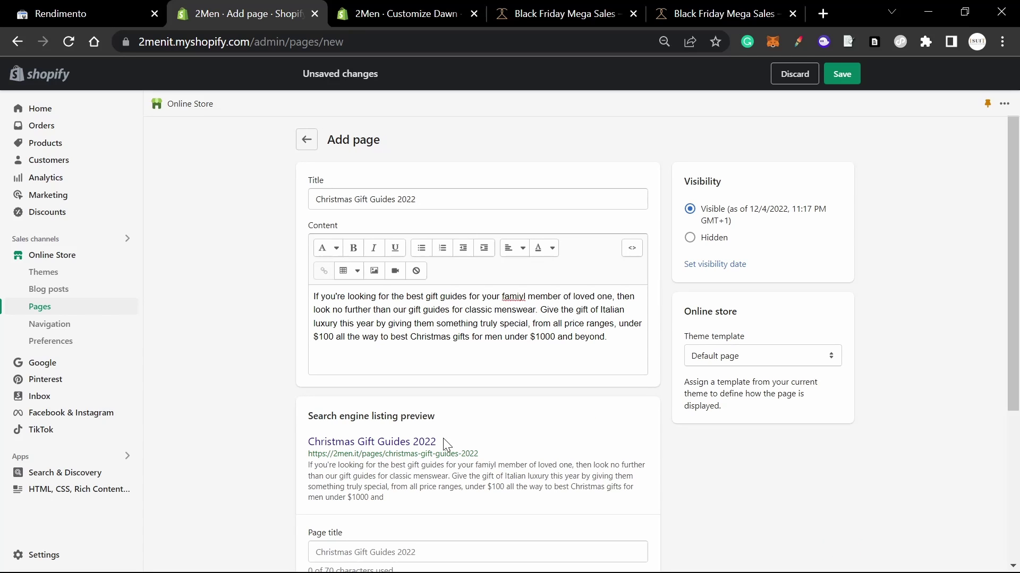
pyautogui.scroll(-3, 440, 467)
# - Set the SEO page title to 'Christmas Gift Guides For Men - From $100 to $10,000'
pyautogui.click(397, 395)
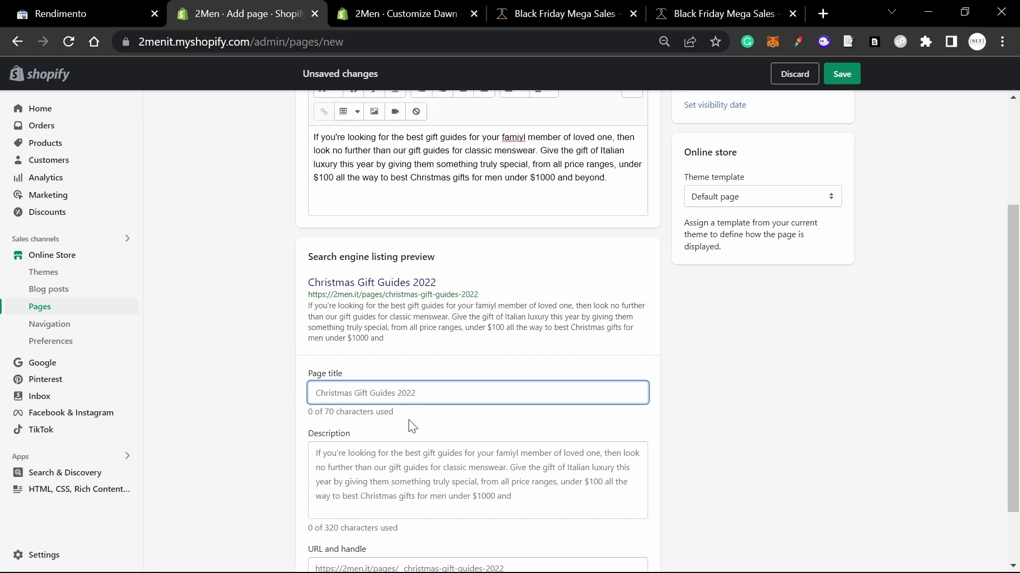
pyautogui.write('C')
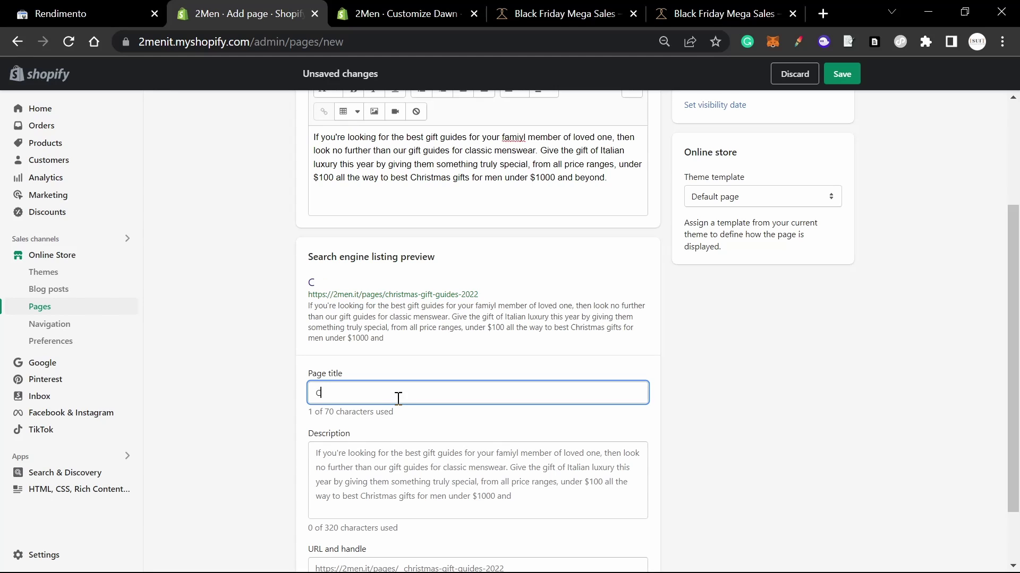
pyautogui.write('hristmas G')
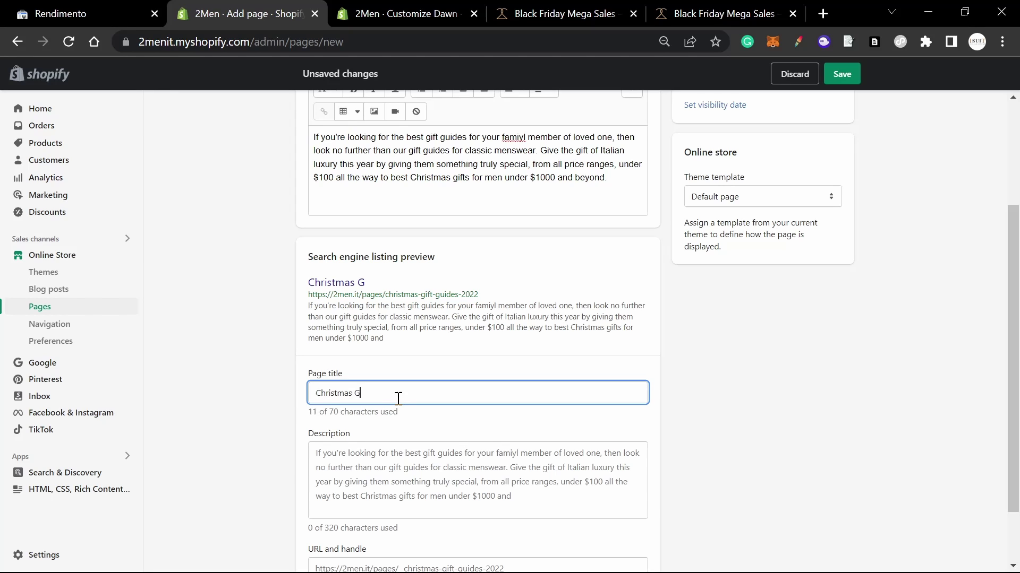
pyautogui.write('ift Gu')
pyautogui.press('BackSpace')
pyautogui.press('BackSpace')
pyautogui.write('ides for')
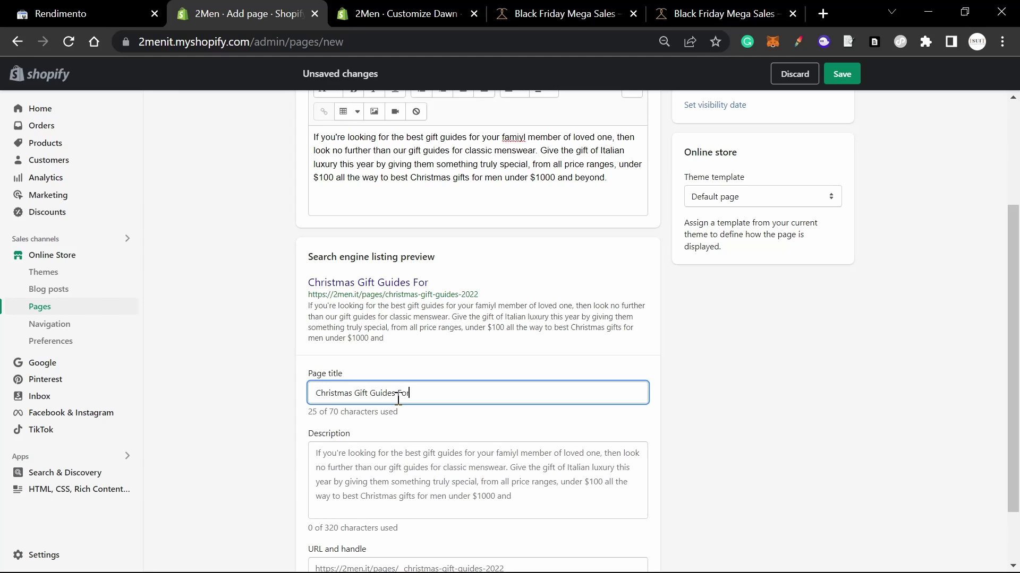
pyautogui.write(' Me')
pyautogui.write('nder')
pyautogui.press('BackSpace')
pyautogui.press('BackSpace')
pyautogui.press('BackSpace')
pyautogui.press('BackSpace')
pyautogui.write('From $100')
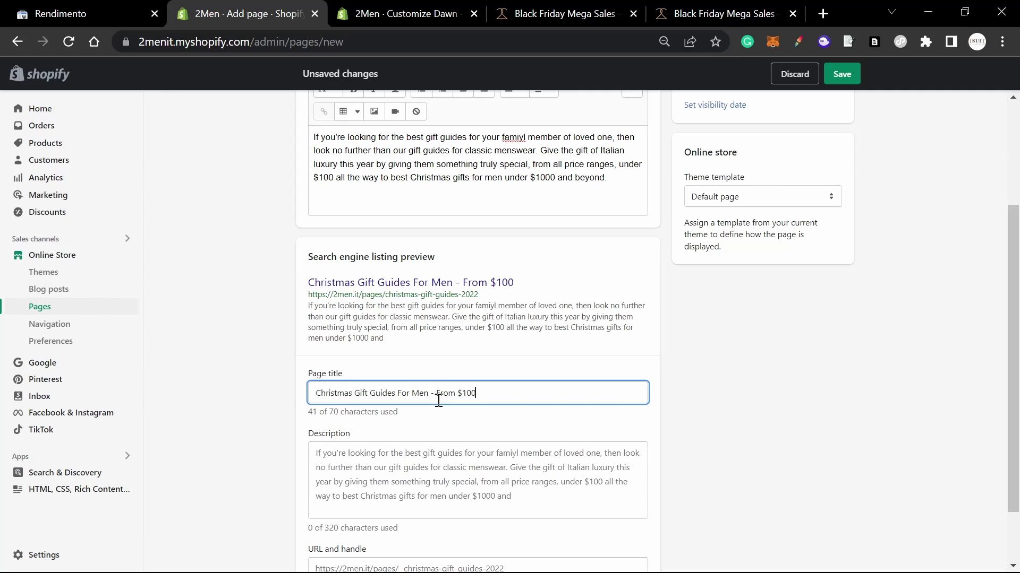
pyautogui.write(' to $10,000')
pyautogui.click(763, 484)
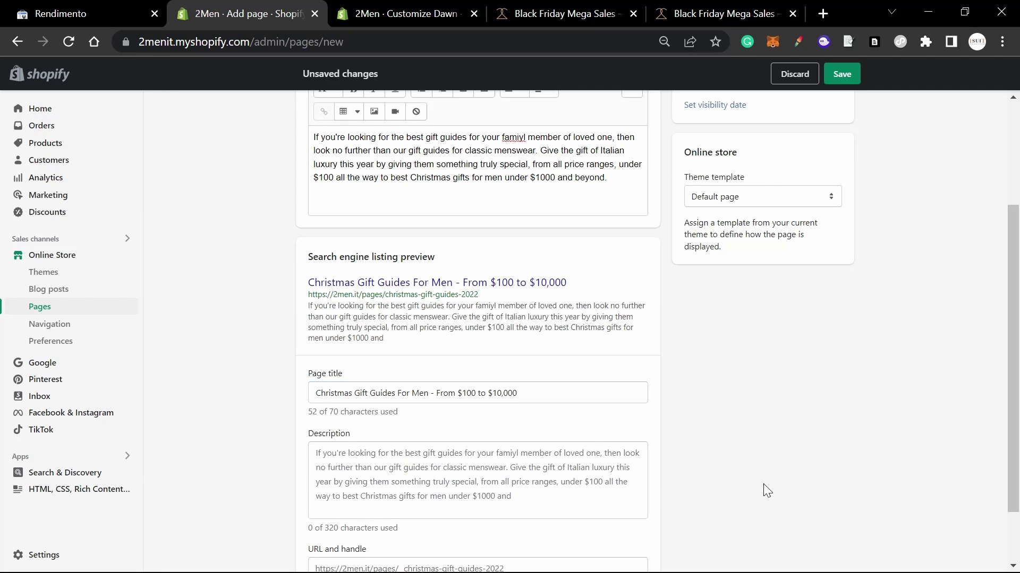
# - Apply the christmas-gift-guides-2 theme template and save the new page
pyautogui.scroll(3, 689, 364)
pyautogui.click(713, 362)
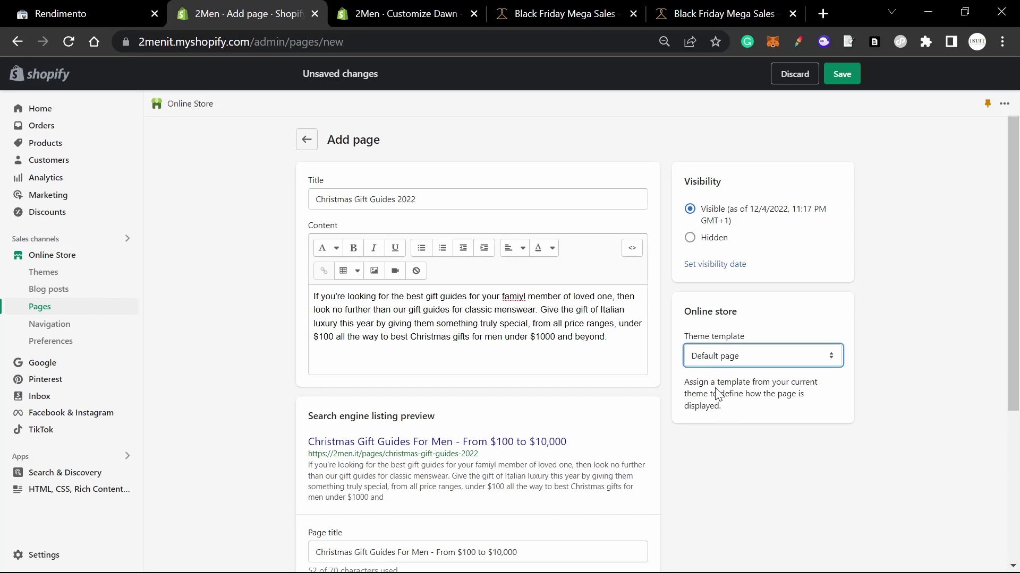
pyautogui.press('Down')
pyautogui.click(913, 267)
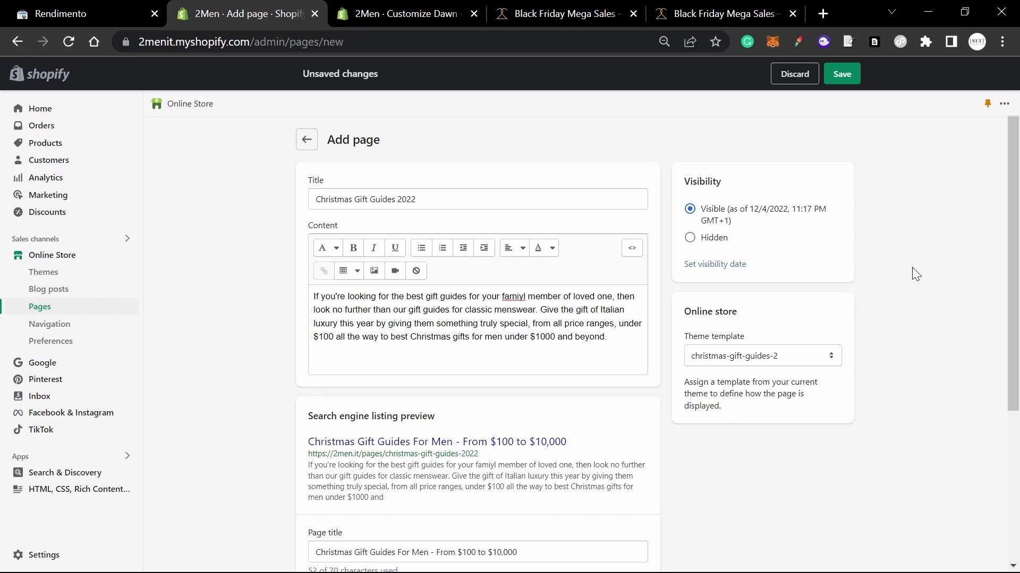
pyautogui.click(835, 74)
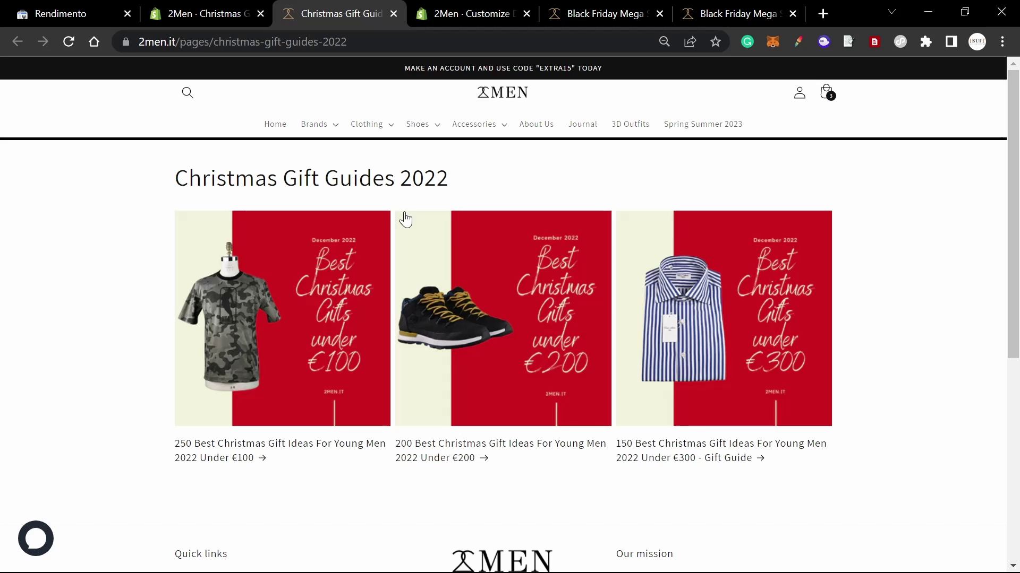
# - Review the live Christmas Gift Guides 2022 grid and open the under €100 collection
pyautogui.scroll(-3, 405, 218)
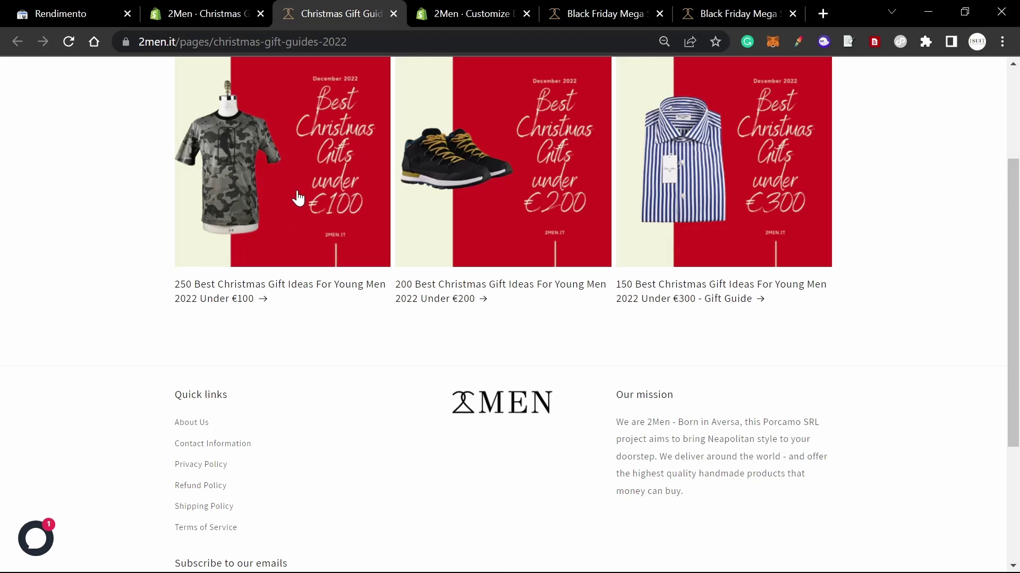
pyautogui.scroll(3, 296, 202)
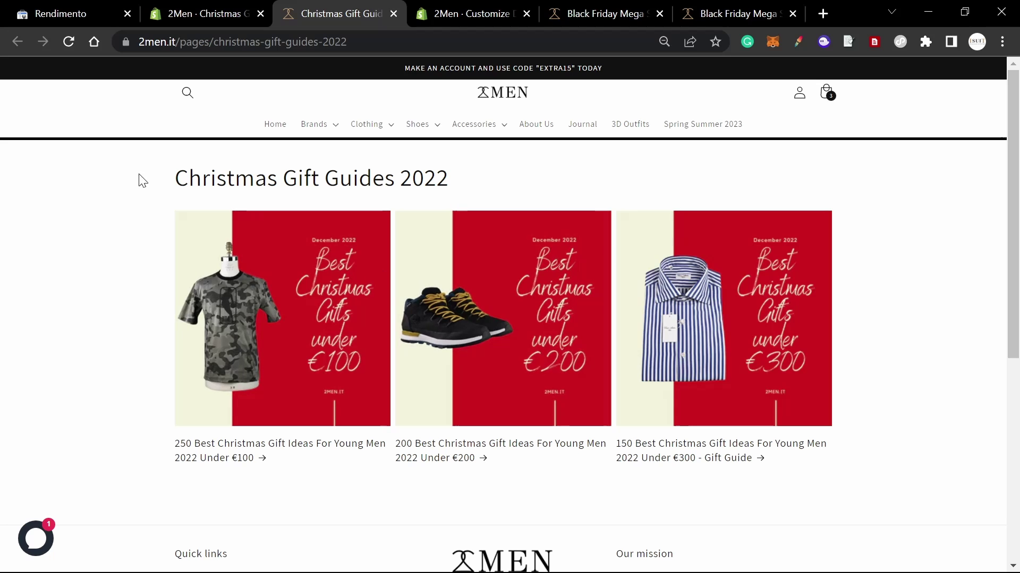
pyautogui.moveTo(139, 178); pyautogui.dragTo(506, 189)
pyautogui.click(506, 189)
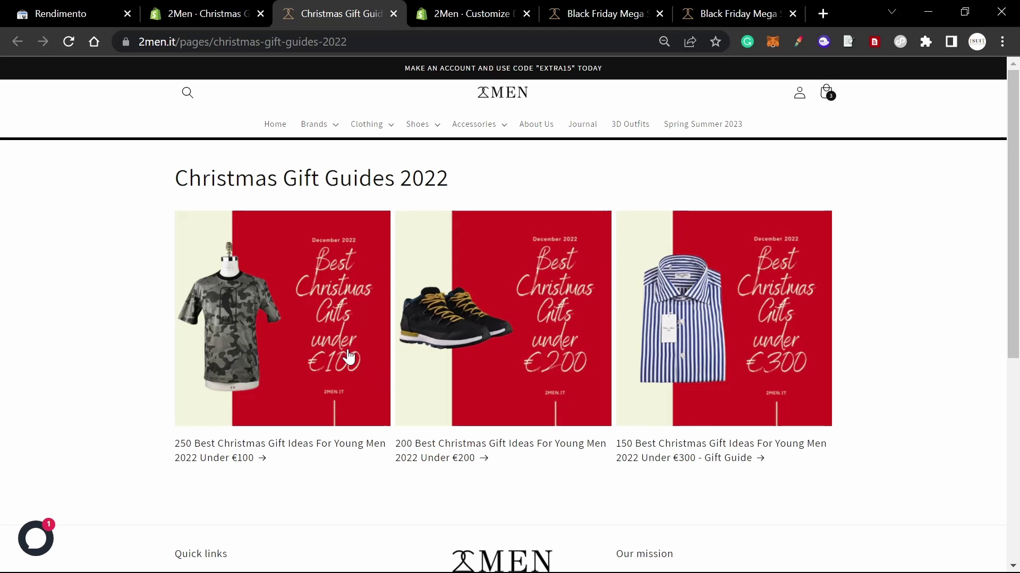
pyautogui.click(293, 319)
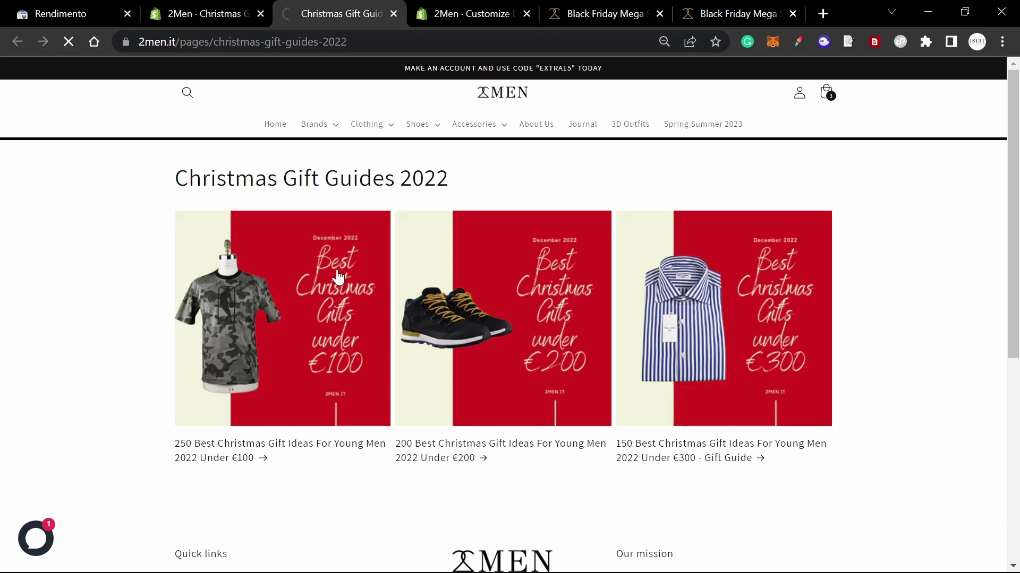
pyautogui.scroll(-4, 338, 276)
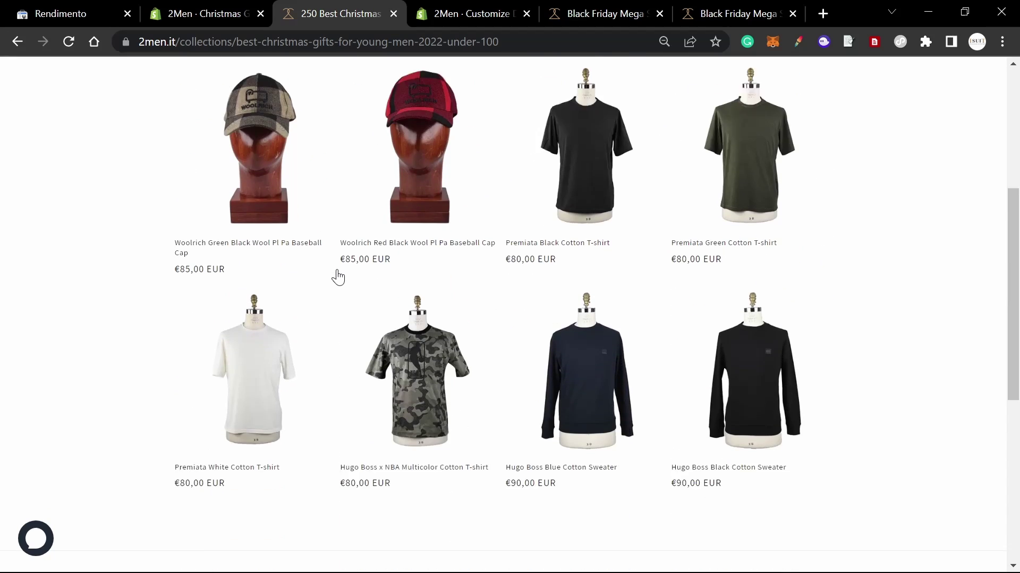
pyautogui.scroll(5, 338, 276)
# - Back in the admin, go through Products to the Collections list
pyautogui.click(212, 14)
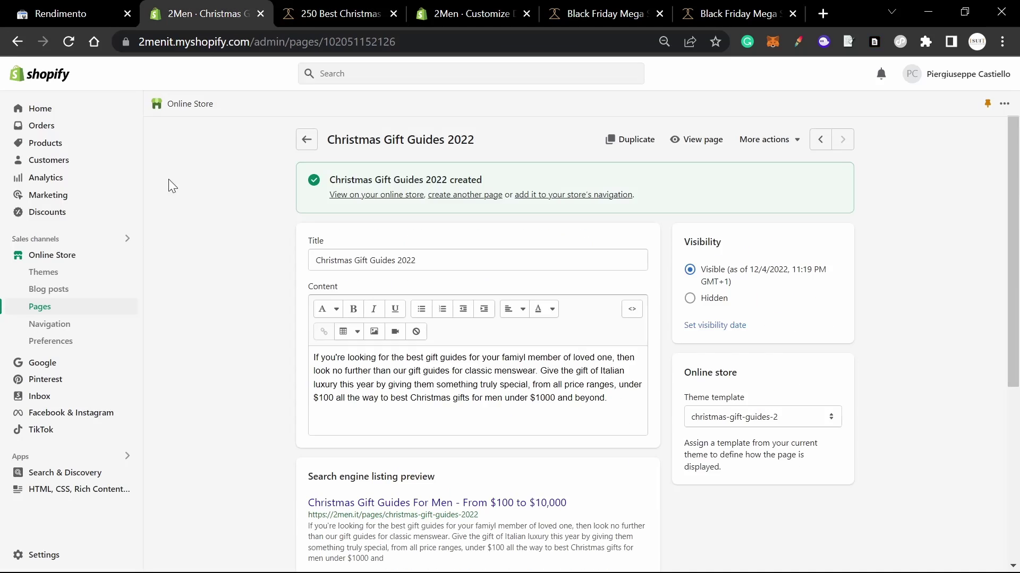
pyautogui.click(37, 142)
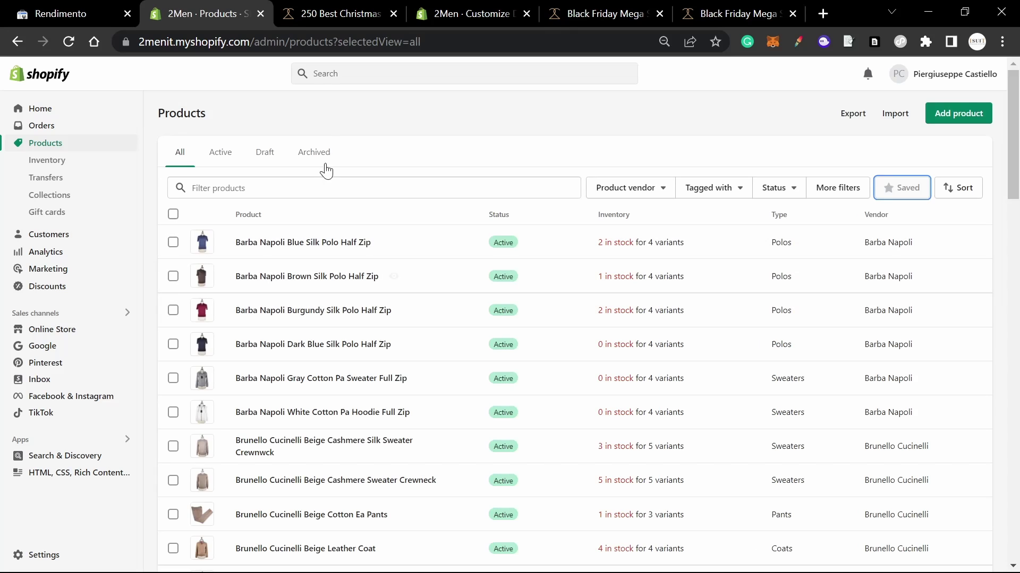
pyautogui.click(78, 197)
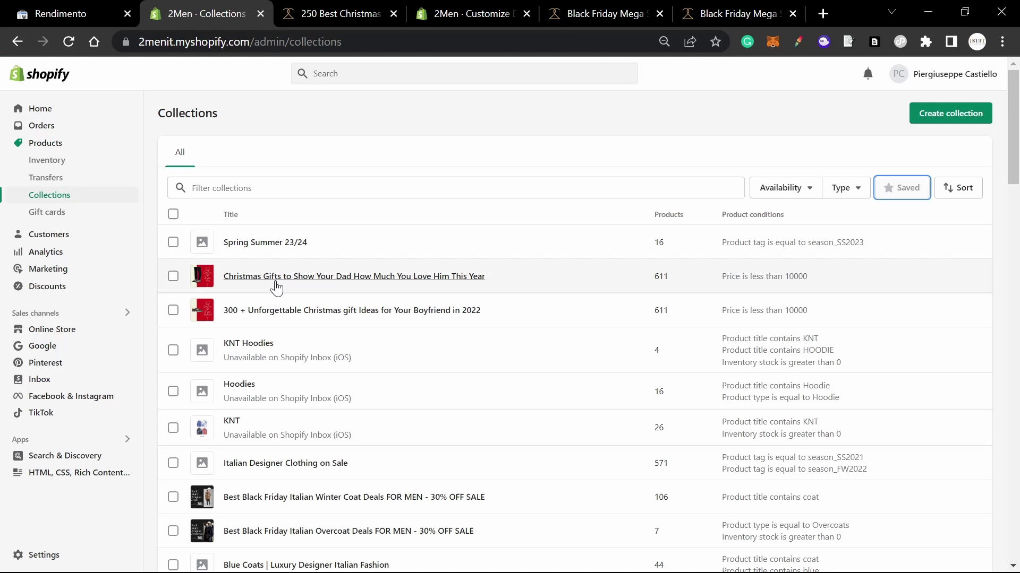
# - Open the Under €500 gift guide collection and review its description and under-500 price condition
pyautogui.scroll(-12, 273, 325)
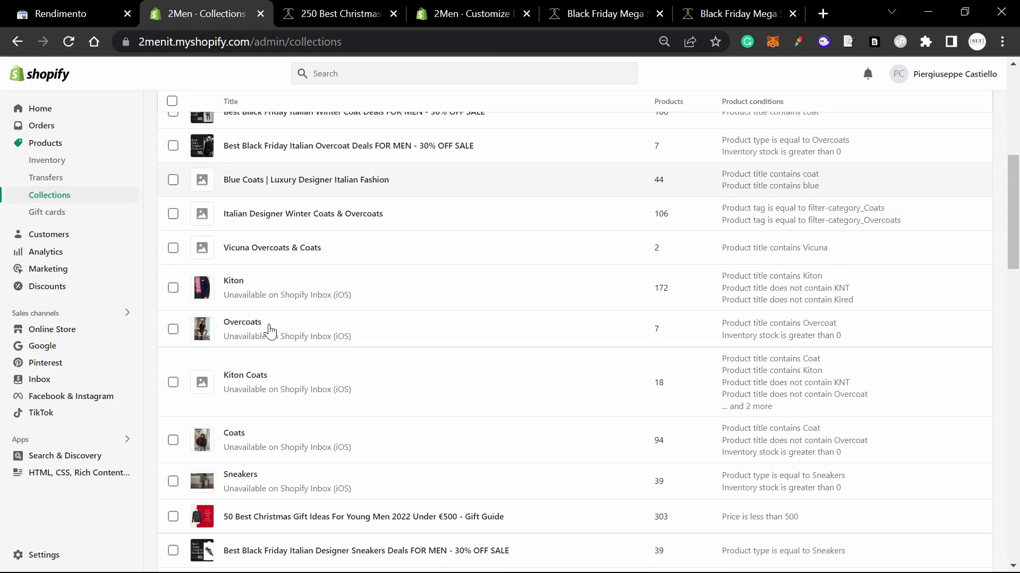
pyautogui.click(272, 265)
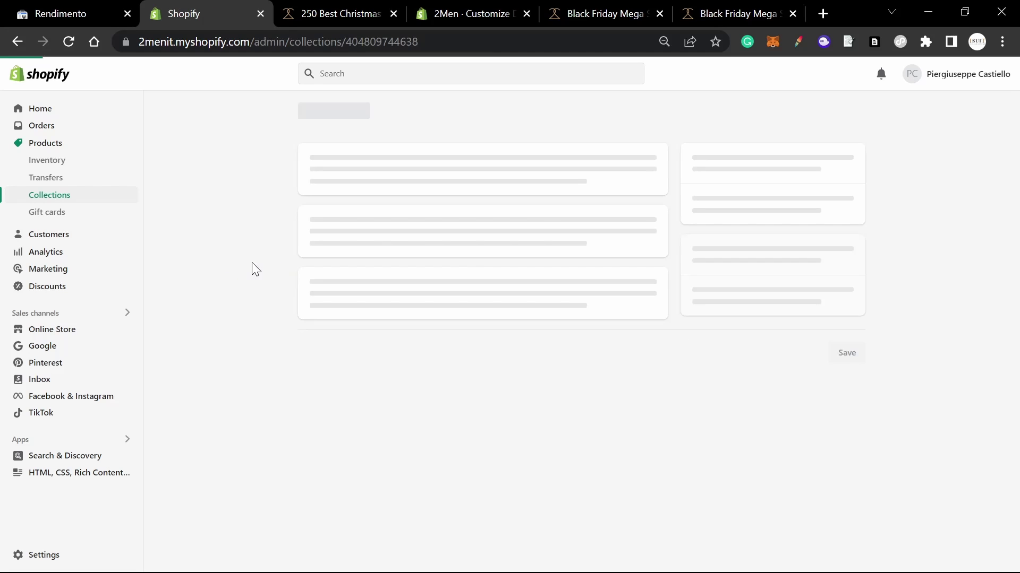
pyautogui.scroll(-3, 382, 319)
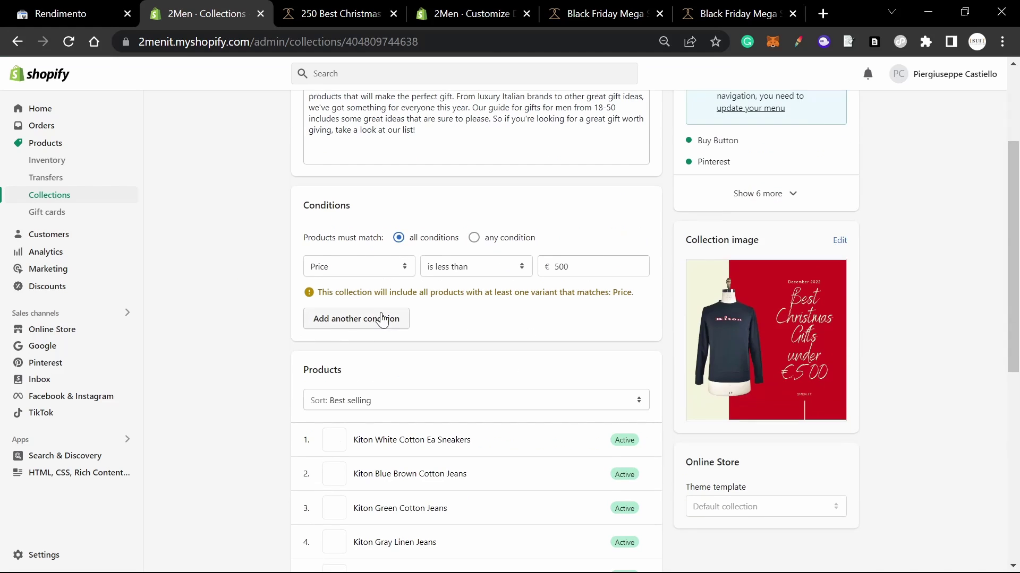
pyautogui.scroll(-3, 561, 405)
pyautogui.scroll(2, 561, 415)
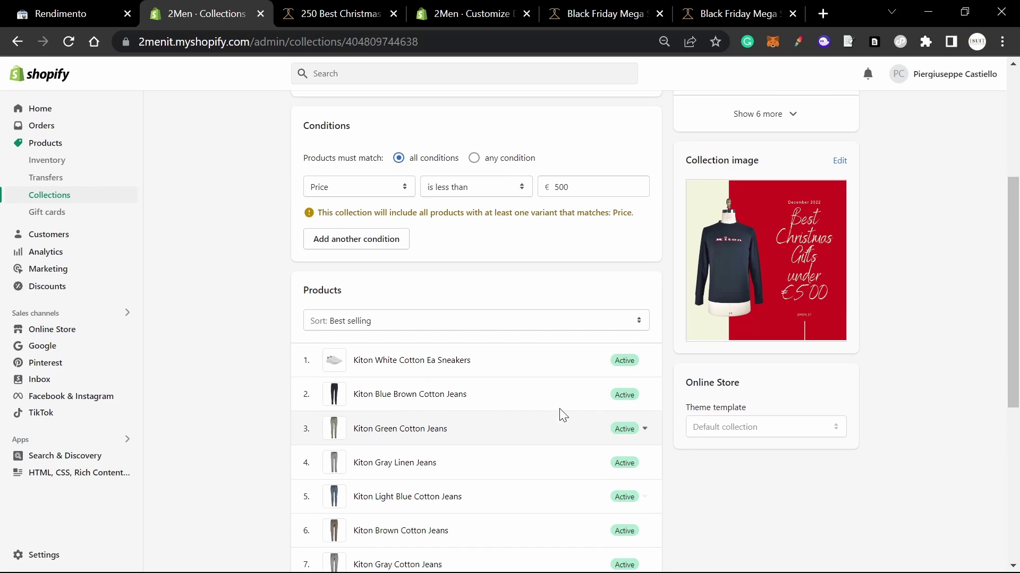
pyautogui.moveTo(572, 187); pyautogui.dragTo(528, 193)
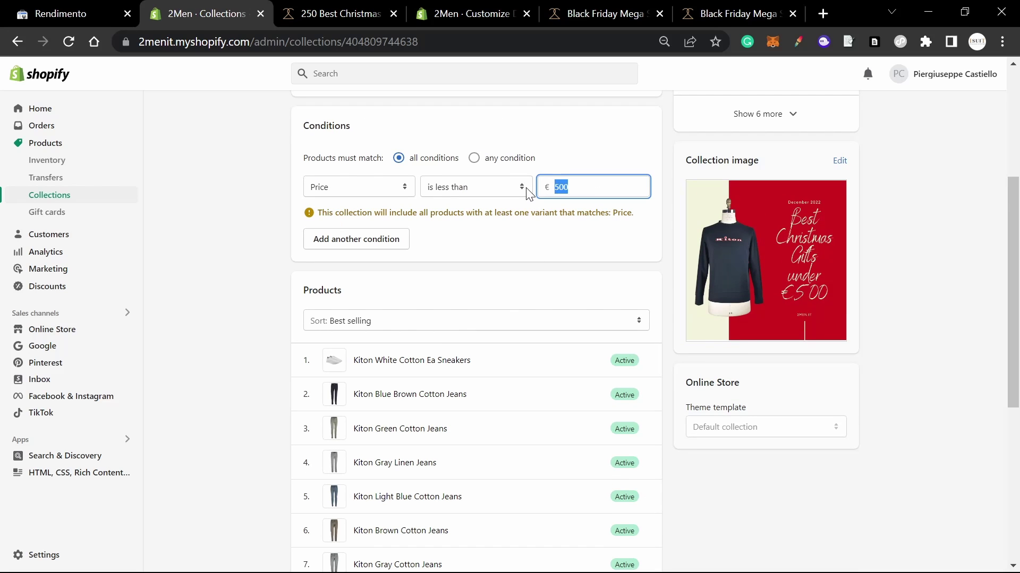
pyautogui.scroll(5, 394, 275)
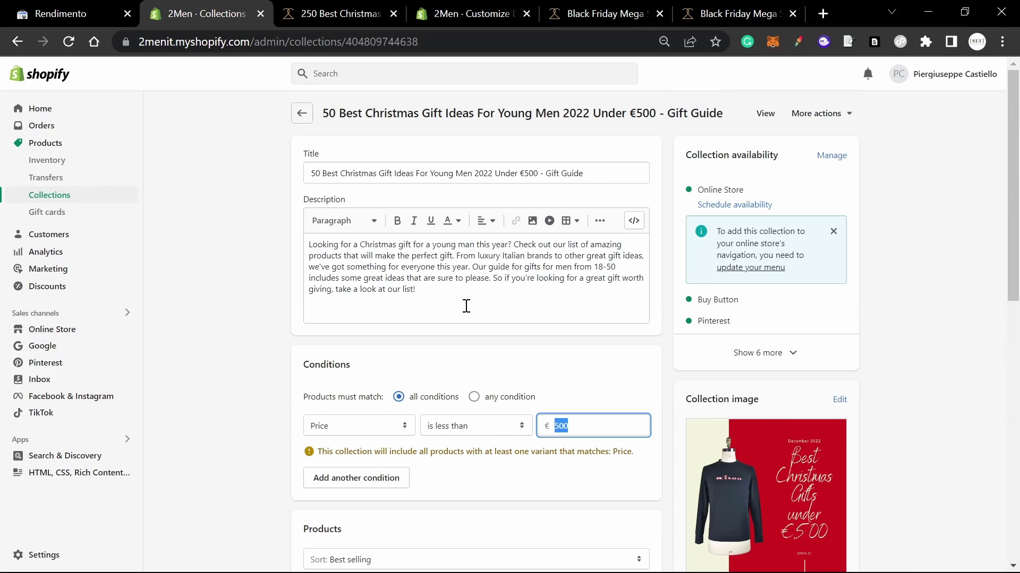
pyautogui.moveTo(466, 306); pyautogui.dragTo(227, 212)
pyautogui.click(216, 234)
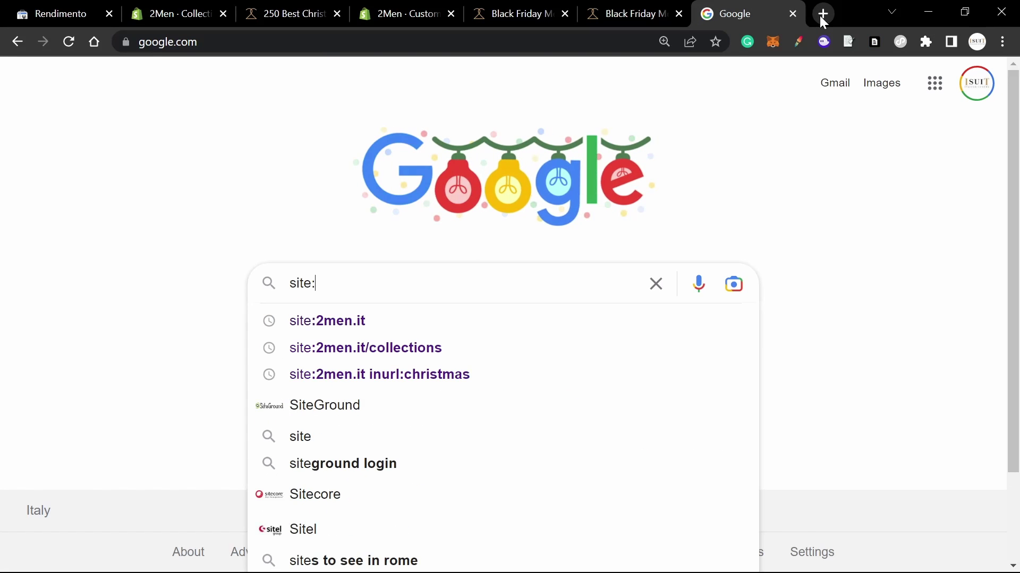
# - Search Google for site:2men.it, then refine to site:2men.it/collections inurl:christmas
pyautogui.write('2men.it')
pyautogui.press('Return')
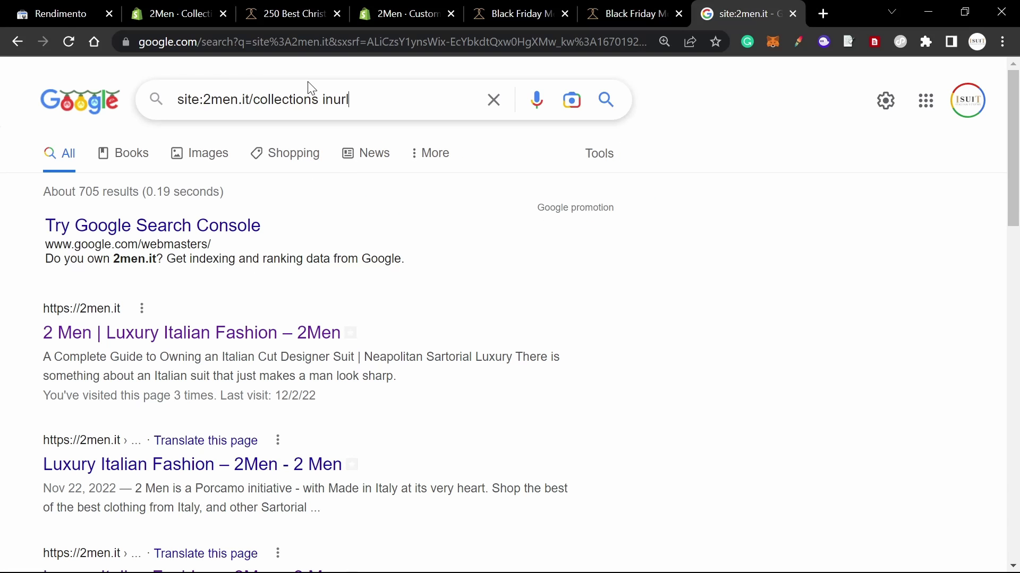
pyautogui.write('as')
pyautogui.press('Return')
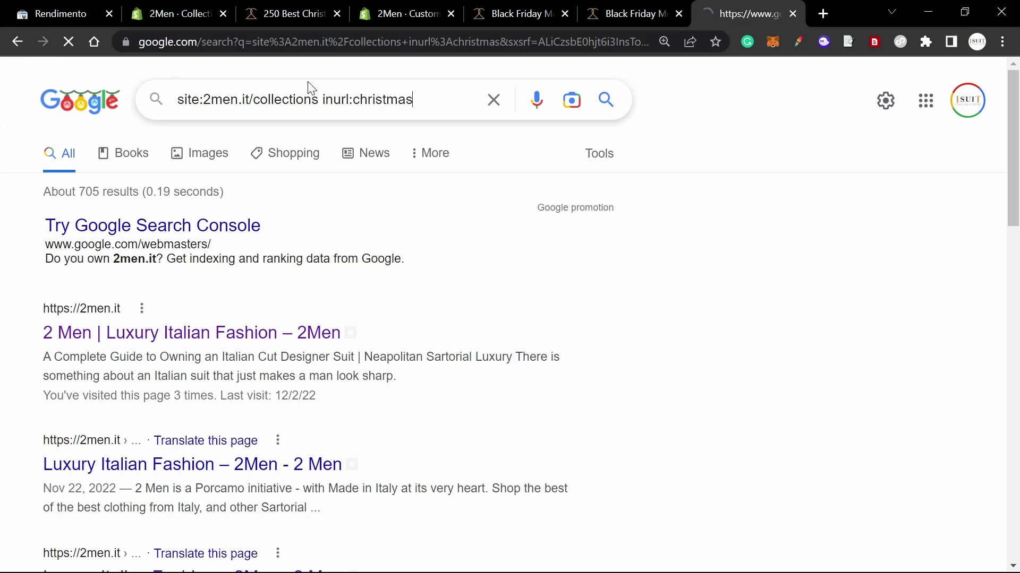
pyautogui.scroll(-2, 50, 232)
pyautogui.scroll(-2, 49, 232)
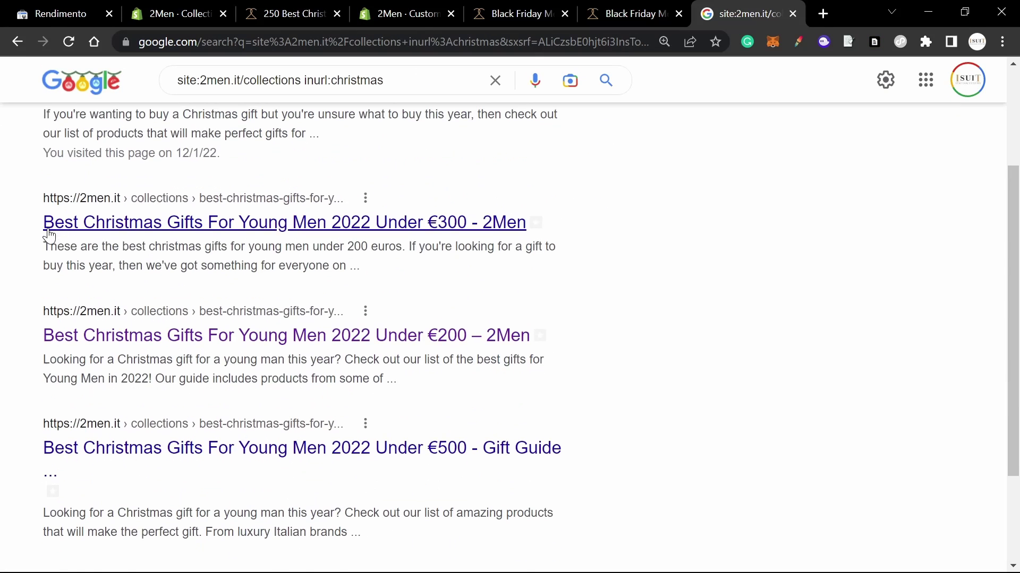
pyautogui.scroll(-2, 70, 240)
pyautogui.scroll(4, 75, 312)
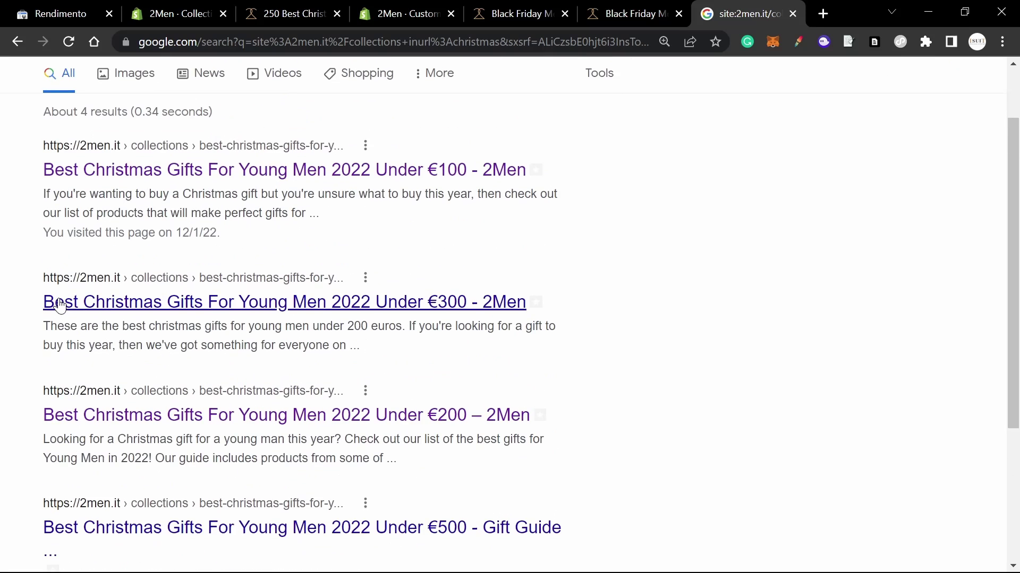
pyautogui.scroll(-3, 77, 323)
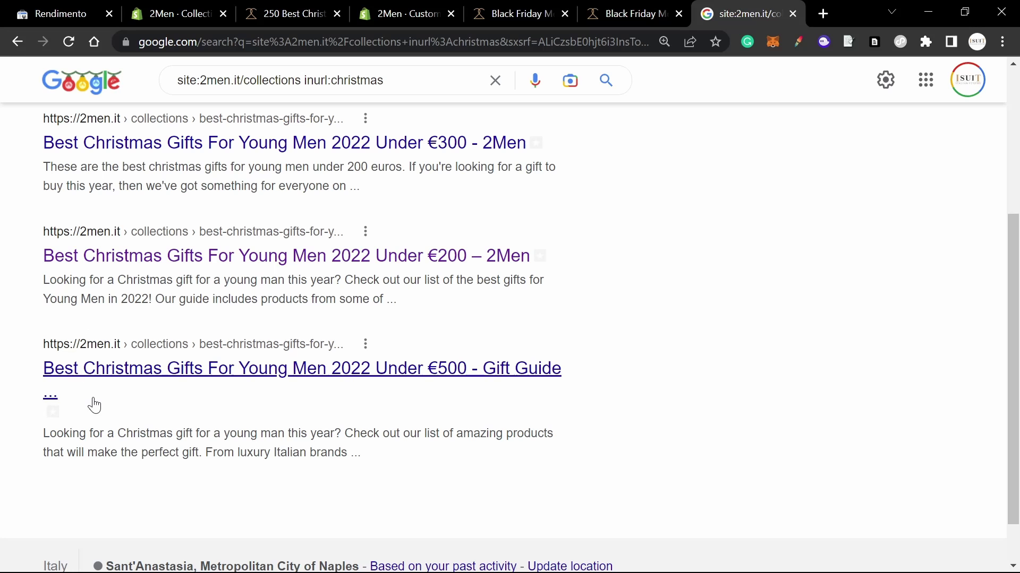
pyautogui.scroll(4, 95, 405)
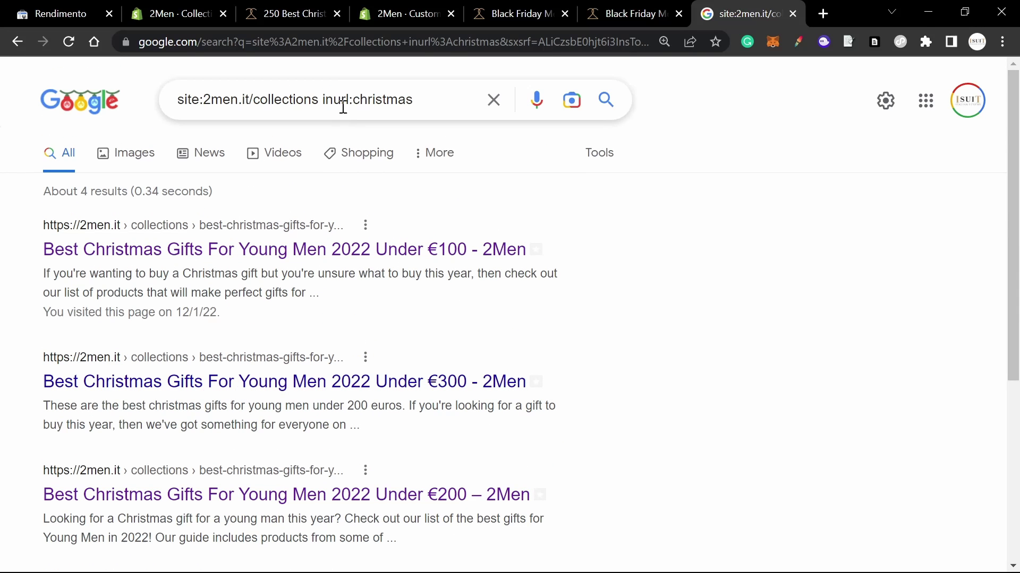
# - Broaden the search to site:2men.it inurl:christmas and review the €100–€500 gift guide results
pyautogui.doubleClick(322, 101)
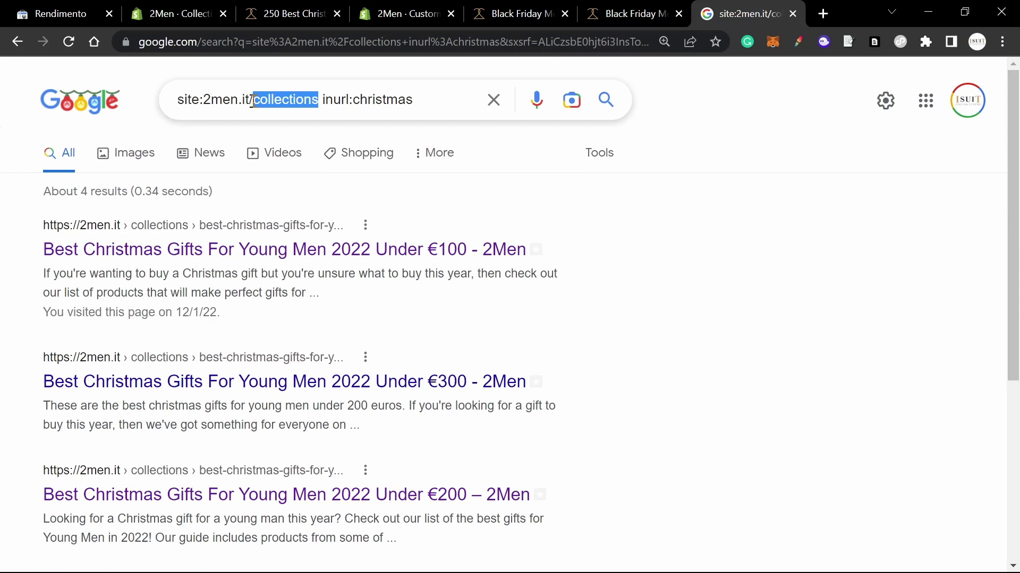
pyautogui.press('BackSpace')
pyautogui.press('BackSpace')
pyautogui.press('Return')
pyautogui.scroll(-1, 176, 333)
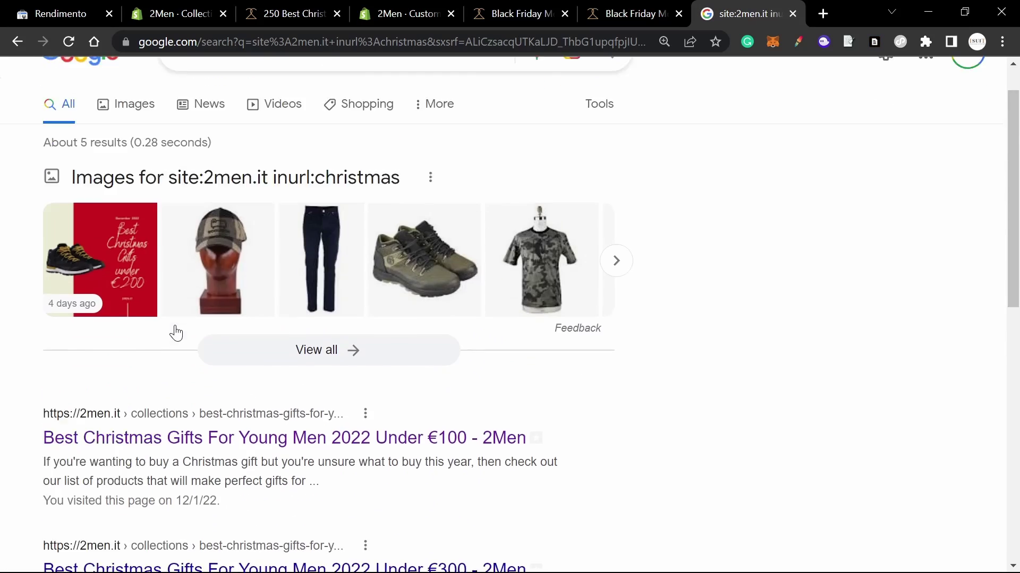
pyautogui.scroll(-10, 176, 334)
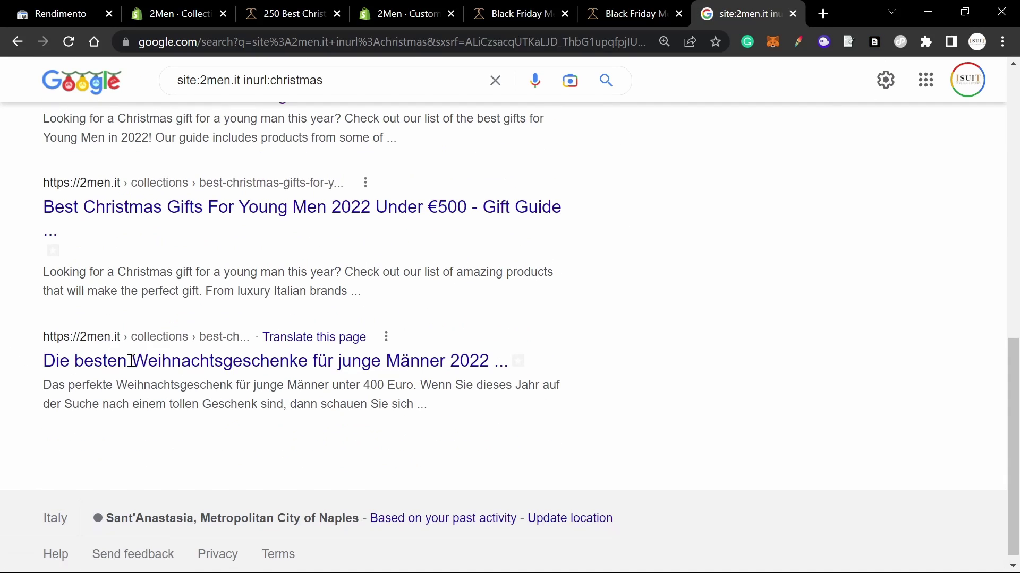
pyautogui.moveTo(132, 361); pyautogui.dragTo(448, 425)
pyautogui.click(465, 427)
pyautogui.scroll(5, 460, 423)
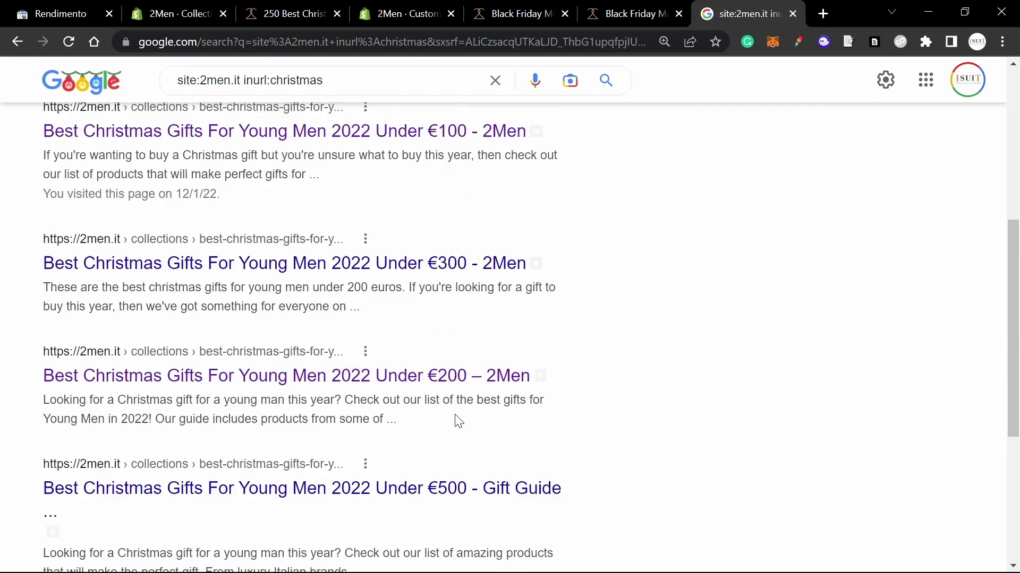
pyautogui.scroll(5, 459, 422)
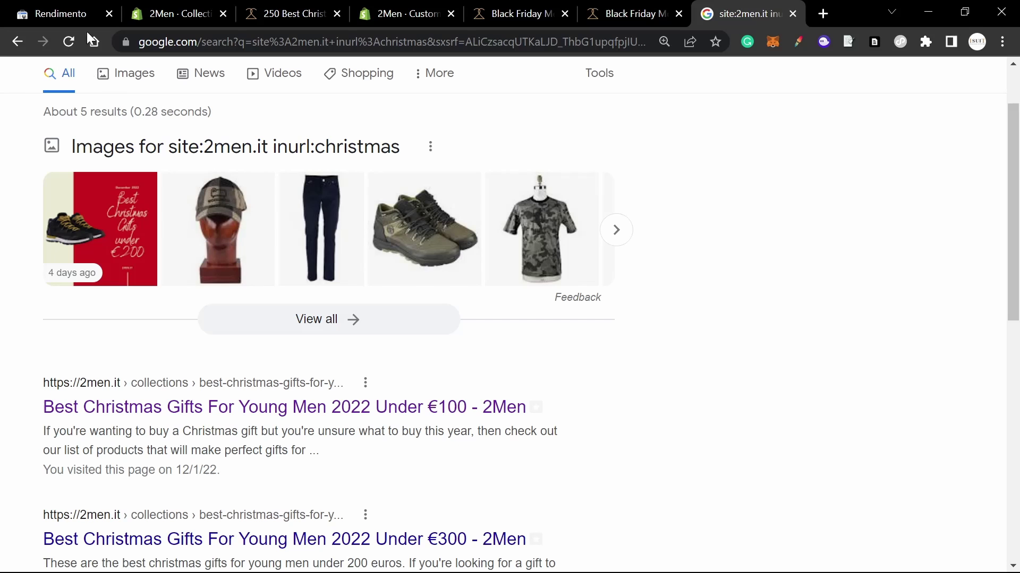
pyautogui.click(403, 13)
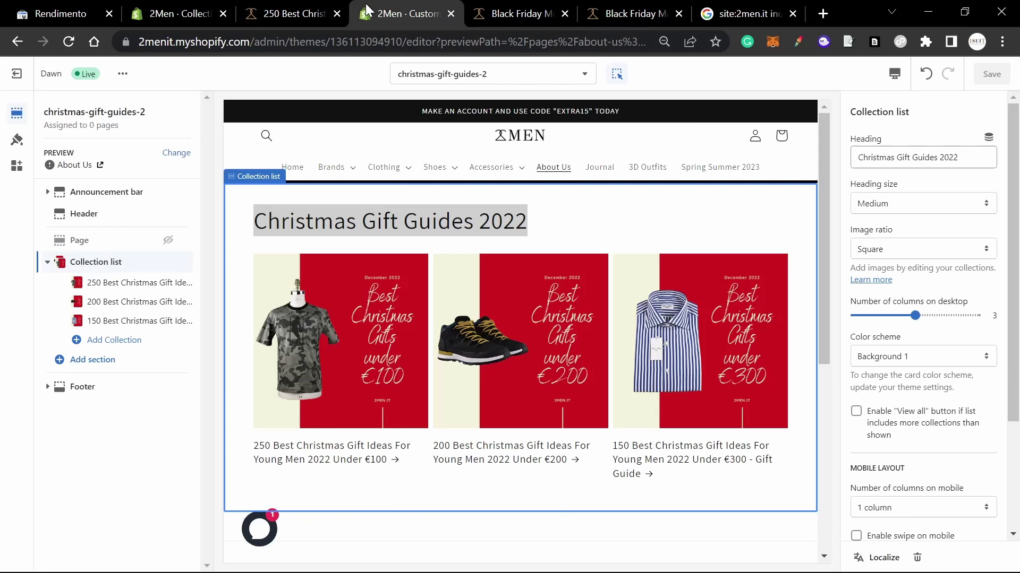
pyautogui.click(290, 8)
pyautogui.click(404, 13)
pyautogui.scroll(-4, 399, 334)
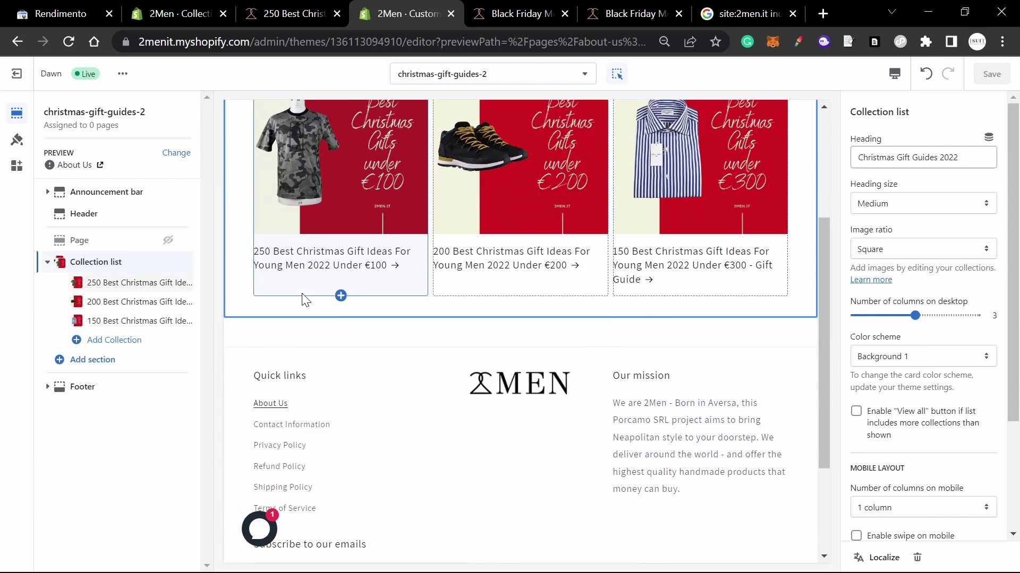
pyautogui.scroll(-2, 306, 300)
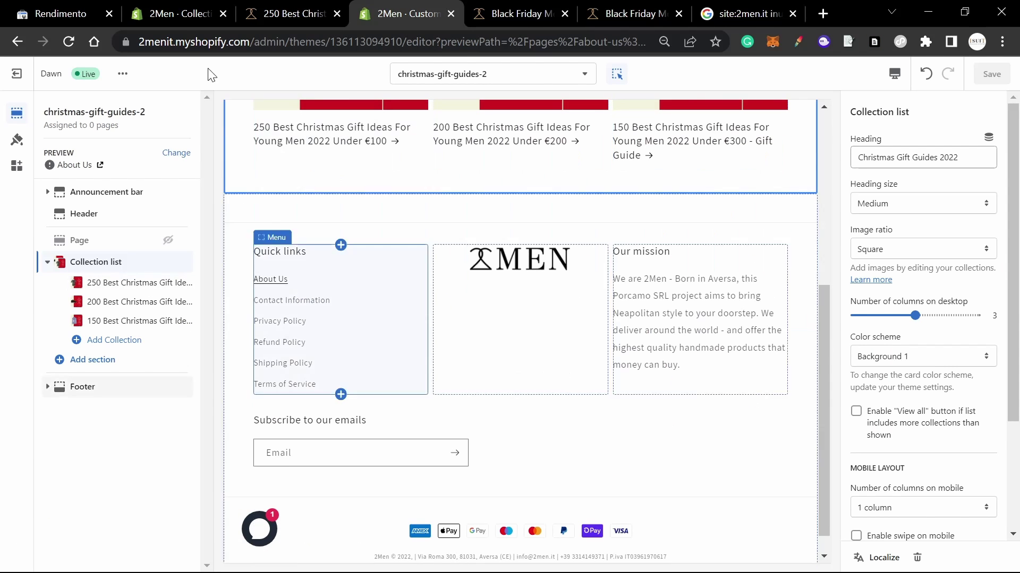
pyautogui.click(175, 4)
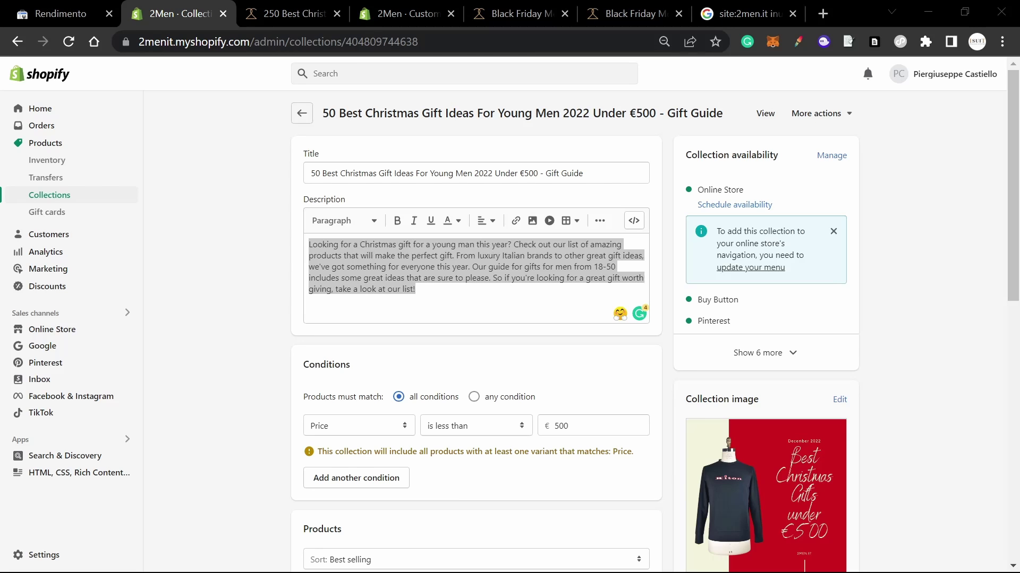
pyautogui.click(303, 10)
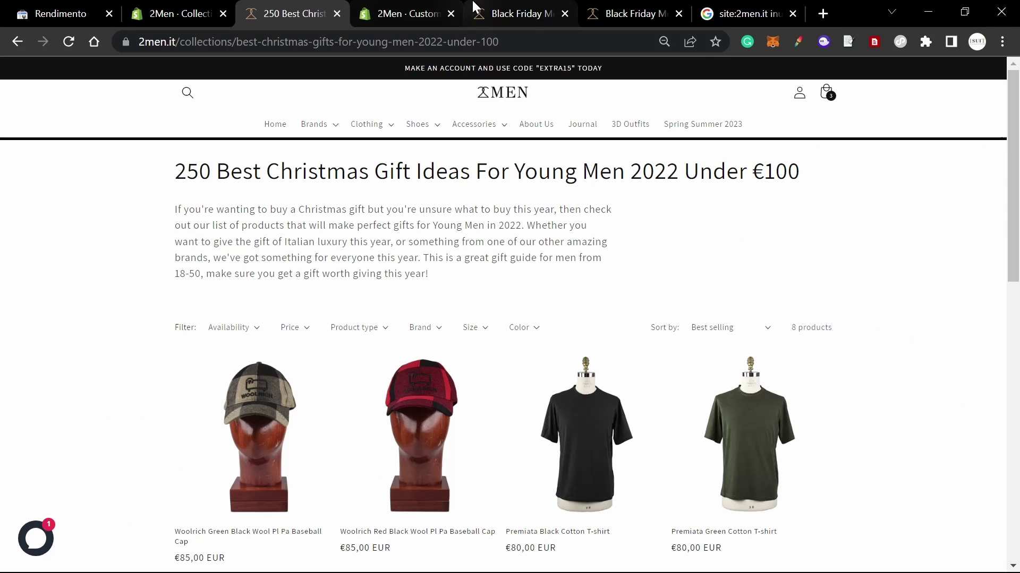
pyautogui.click(629, 14)
pyautogui.scroll(-4, 447, 212)
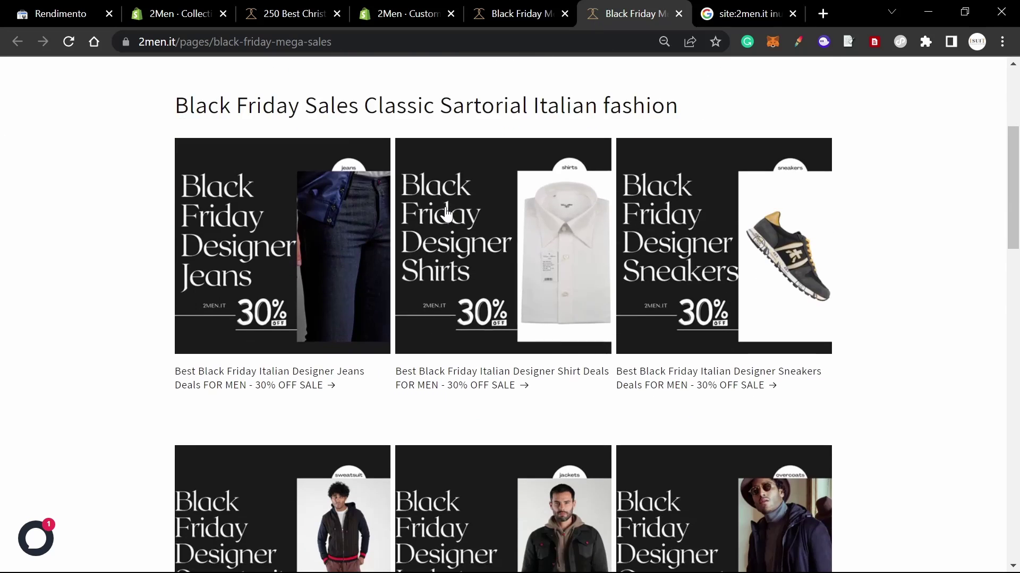
pyautogui.scroll(-12, 444, 207)
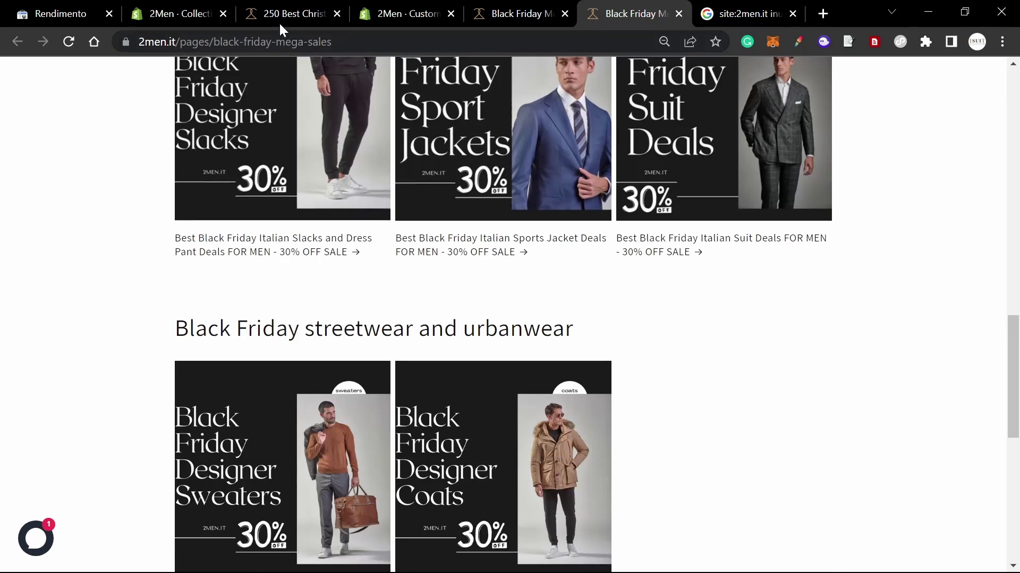
pyautogui.click(724, 15)
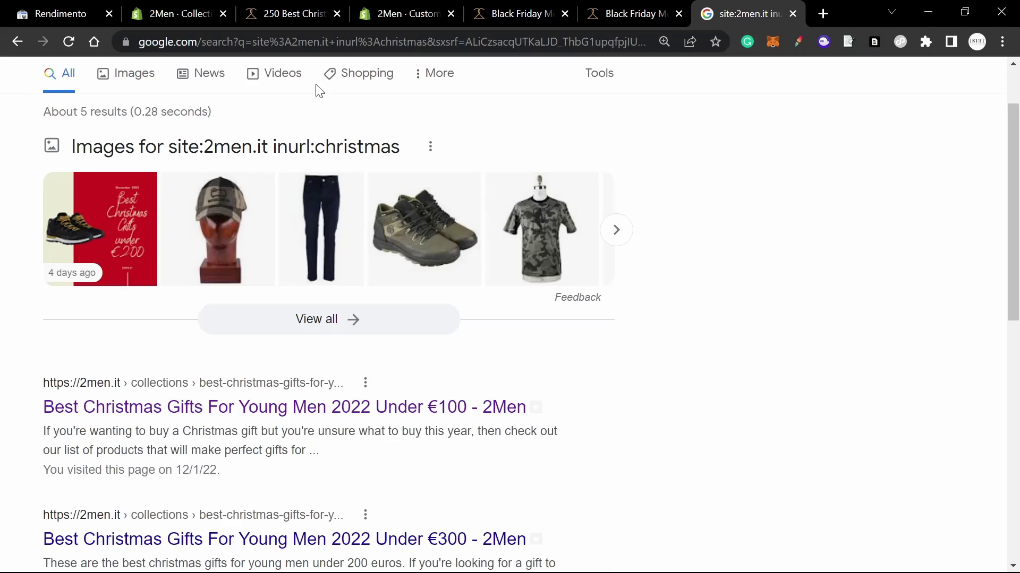
# - Swap inurl:christmas for inurl:black-friday in the site:2men.it search and browse the results
pyautogui.scroll(2, 319, 90)
pyautogui.moveTo(387, 85); pyautogui.dragTo(165, 89)
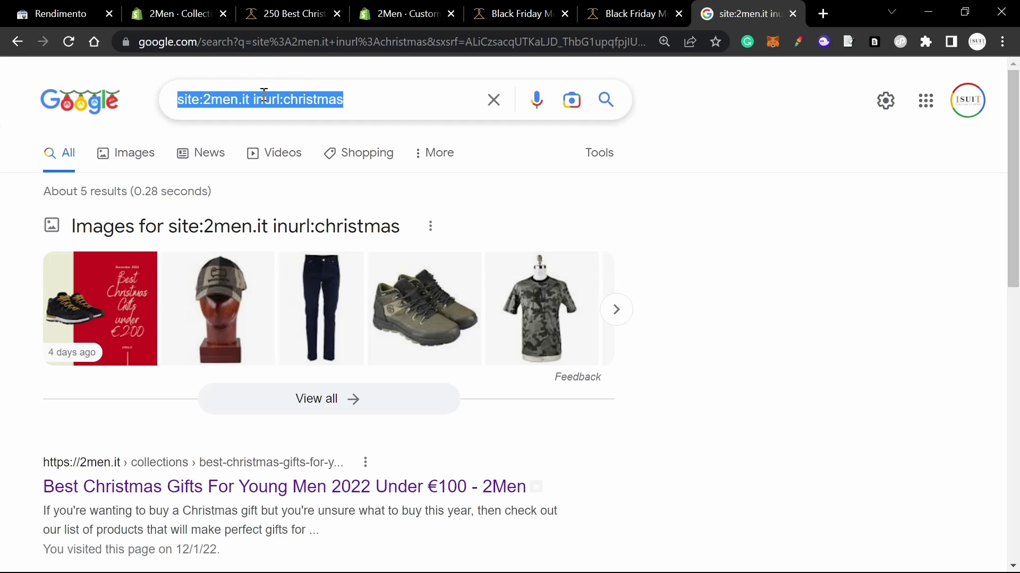
pyautogui.moveTo(252, 100); pyautogui.dragTo(344, 101)
pyautogui.press('BackSpace')
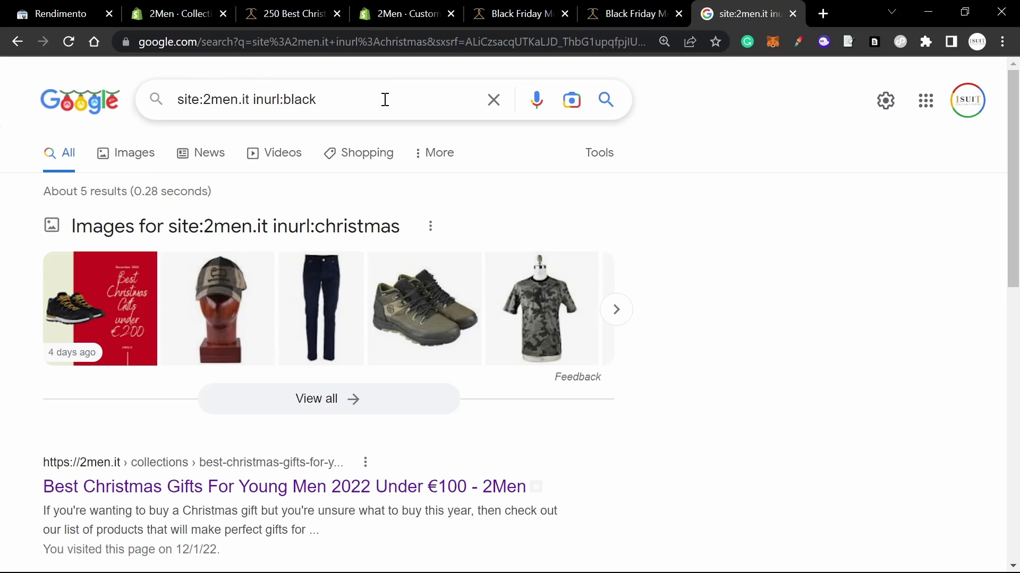
pyautogui.write('inurl:black-friday')
pyautogui.press('Return')
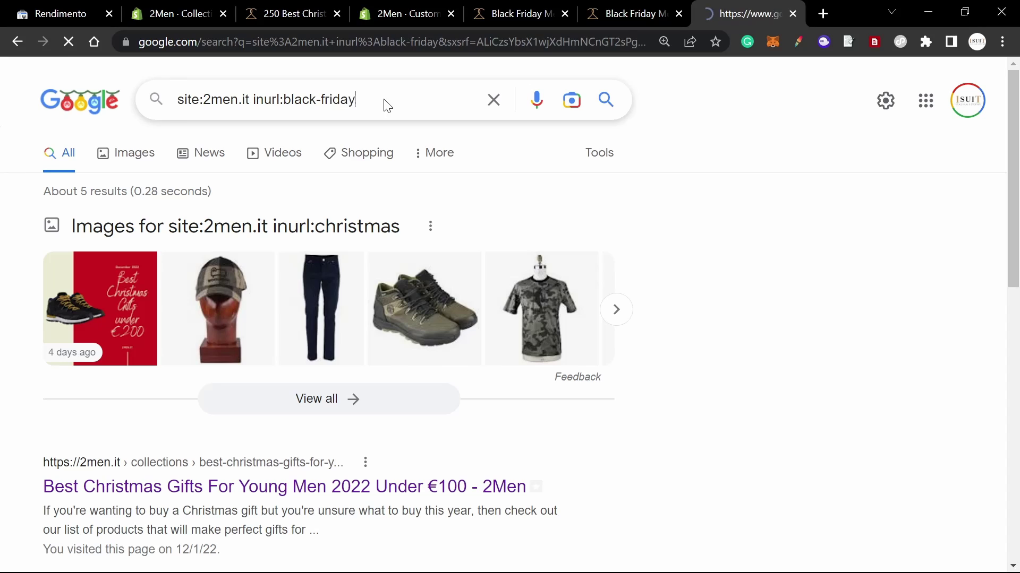
pyautogui.scroll(-3, 265, 252)
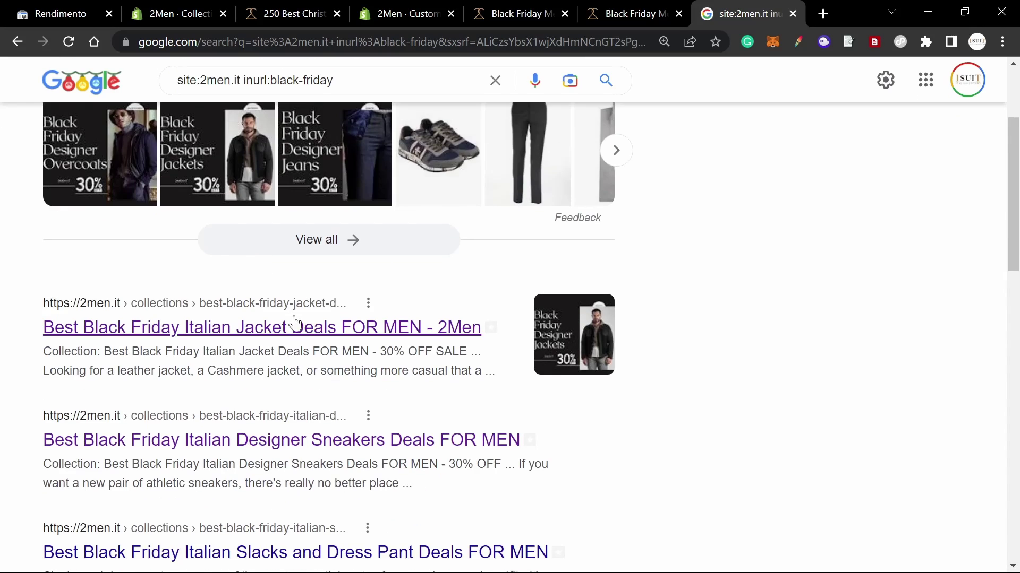
pyautogui.scroll(-3, 292, 325)
pyautogui.scroll(-3, 298, 326)
pyautogui.scroll(-13, 296, 326)
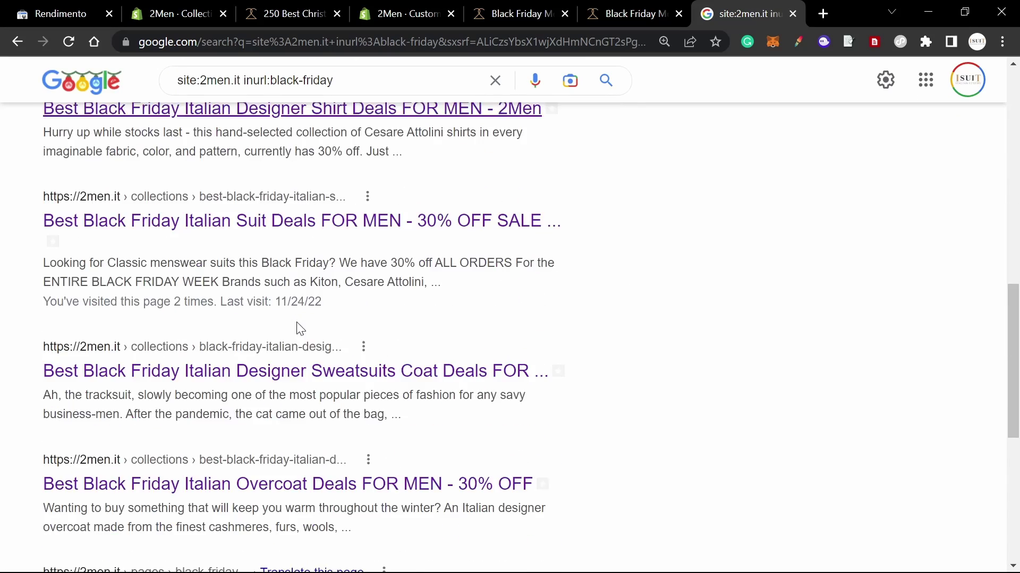
pyautogui.scroll(5, 163, 327)
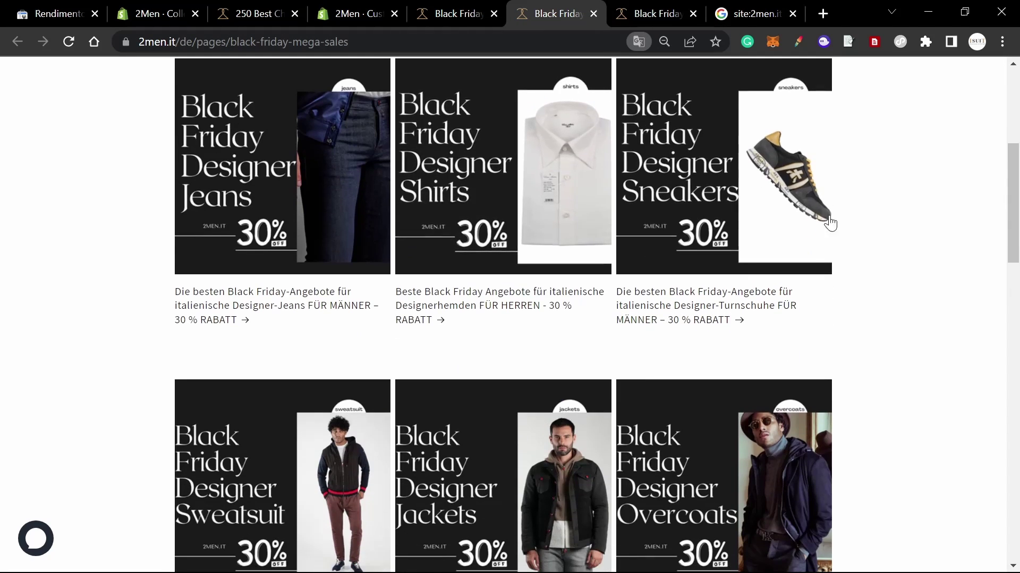
# - Scroll through the German Black Friday Mega Sales page back up to its intro
pyautogui.scroll(4, 865, 242)
pyautogui.scroll(-13, 473, 151)
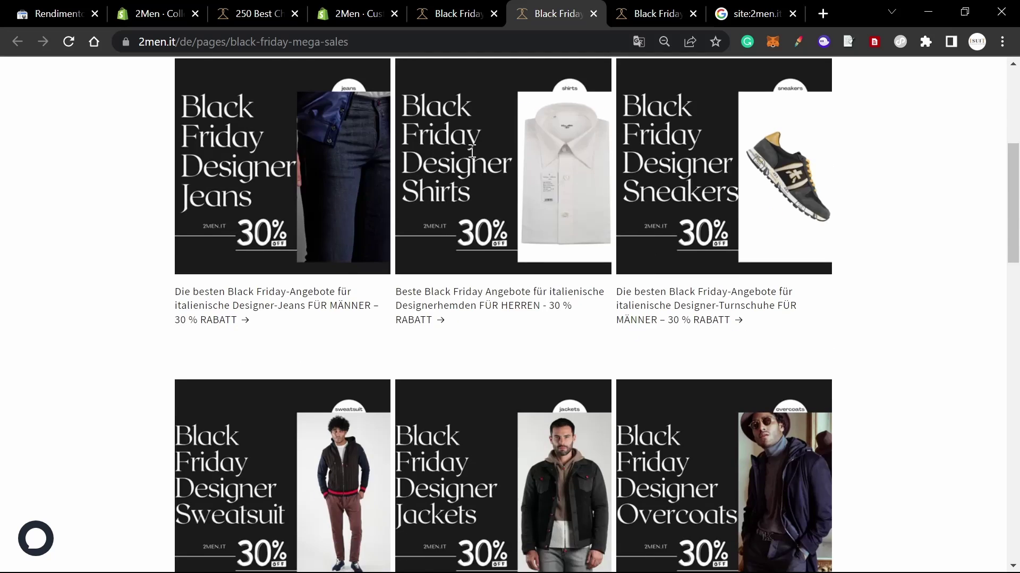
pyautogui.scroll(2, 303, 170)
pyautogui.scroll(10, 312, 253)
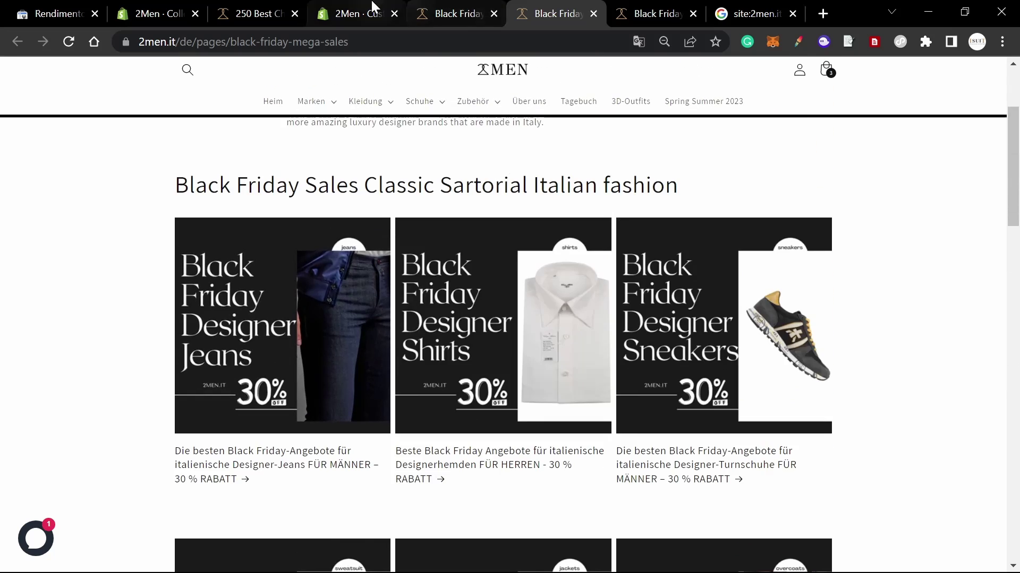
pyautogui.scroll(3, 428, 175)
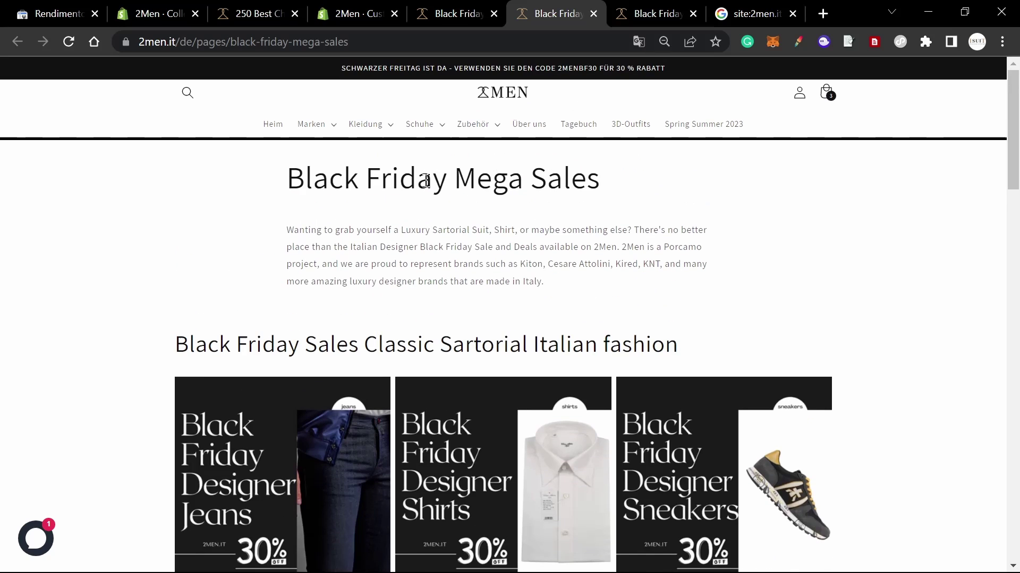